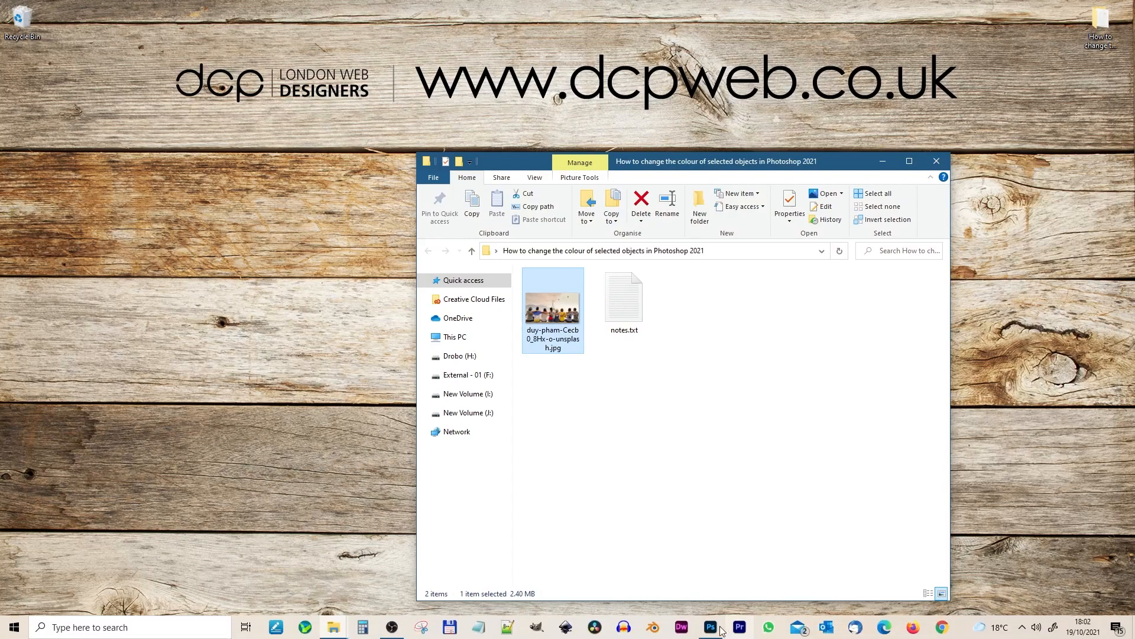
Open the group photo in Photoshop, then unlock its Background layer and duplicate it.
{"action": "key", "text": "alt+Tab"}
{"action": "left_click_drag", "start_coordinate": [548, 296], "coordinate": [354, 317]}
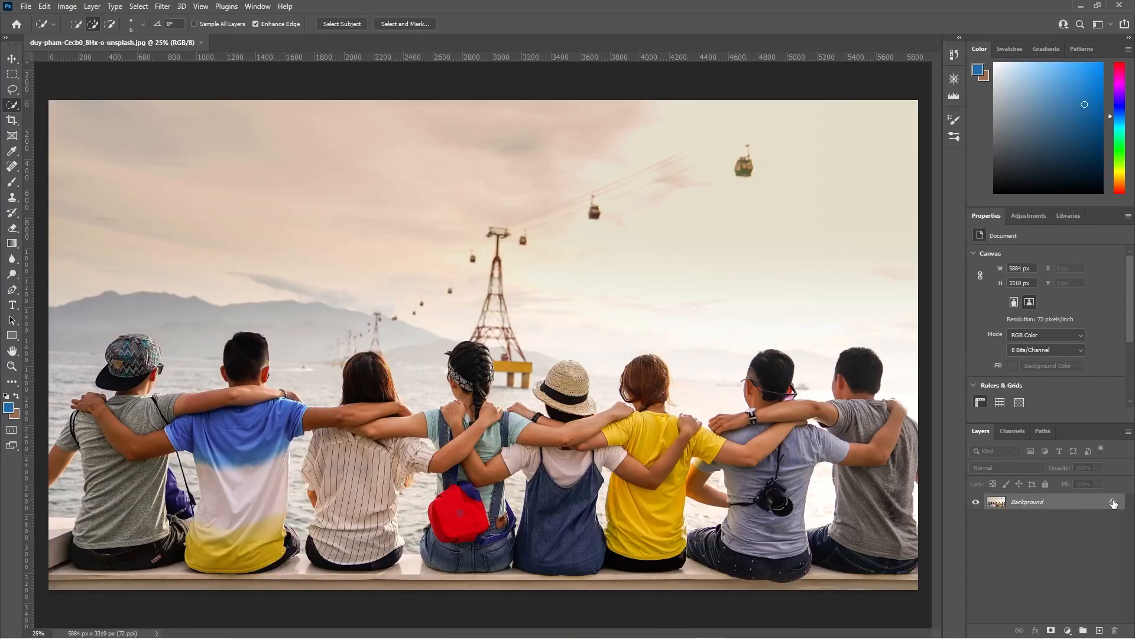
{"action": "left_click", "coordinate": [1113, 503]}
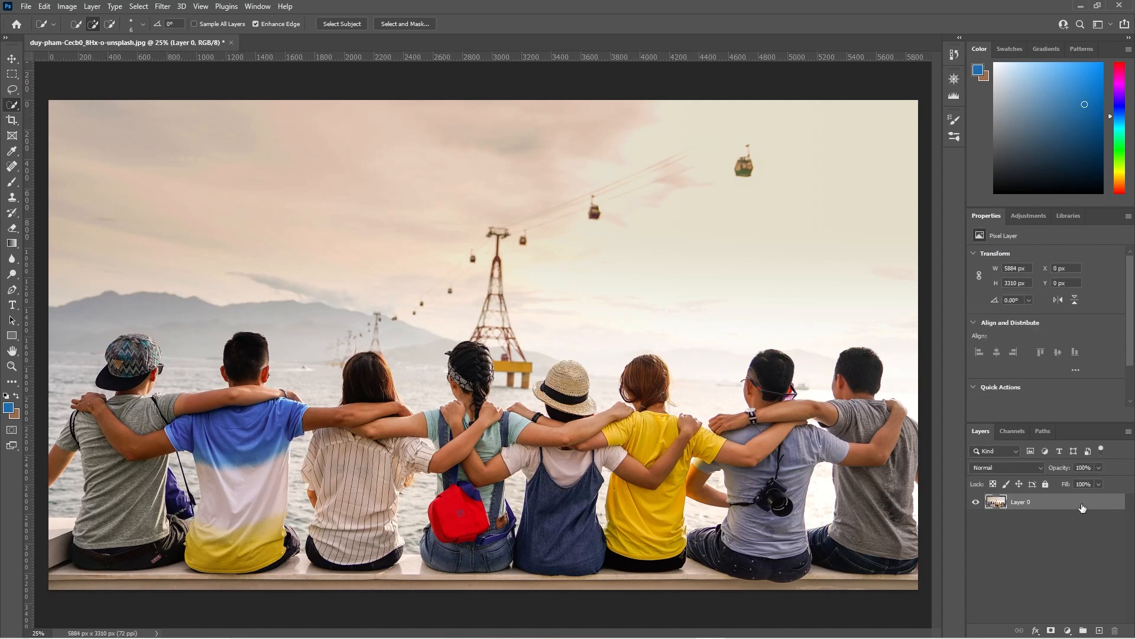
{"action": "key", "text": "ctrl+j"}
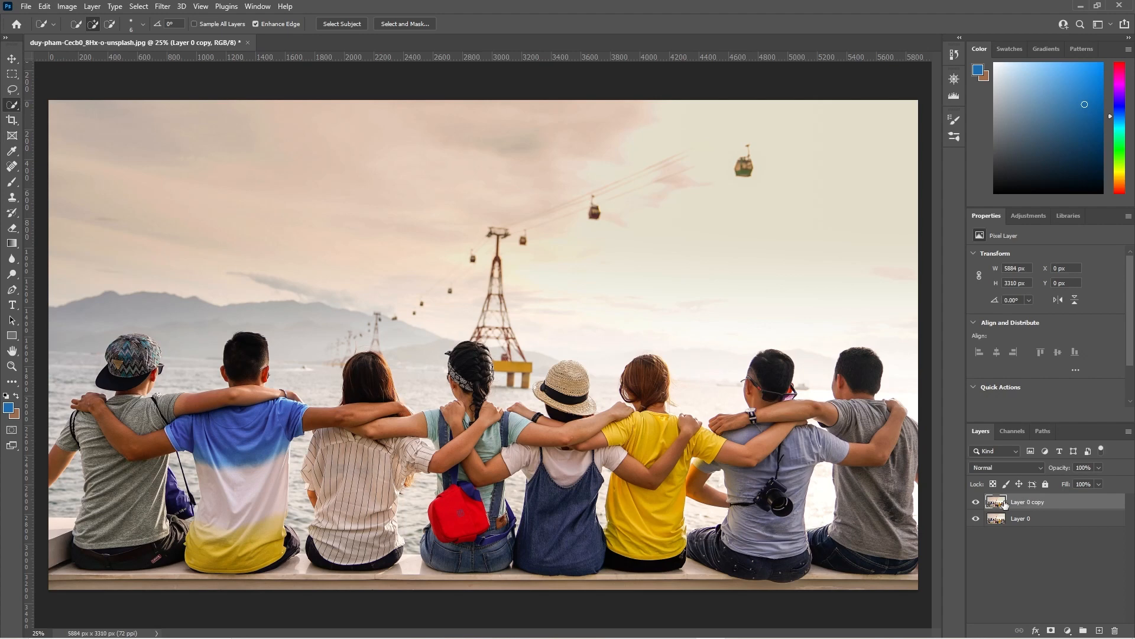
Select the red bag on the duplicated layer with the Quick Selection Tool at a 6 px brush size.
{"action": "right_click", "coordinate": [14, 108]}
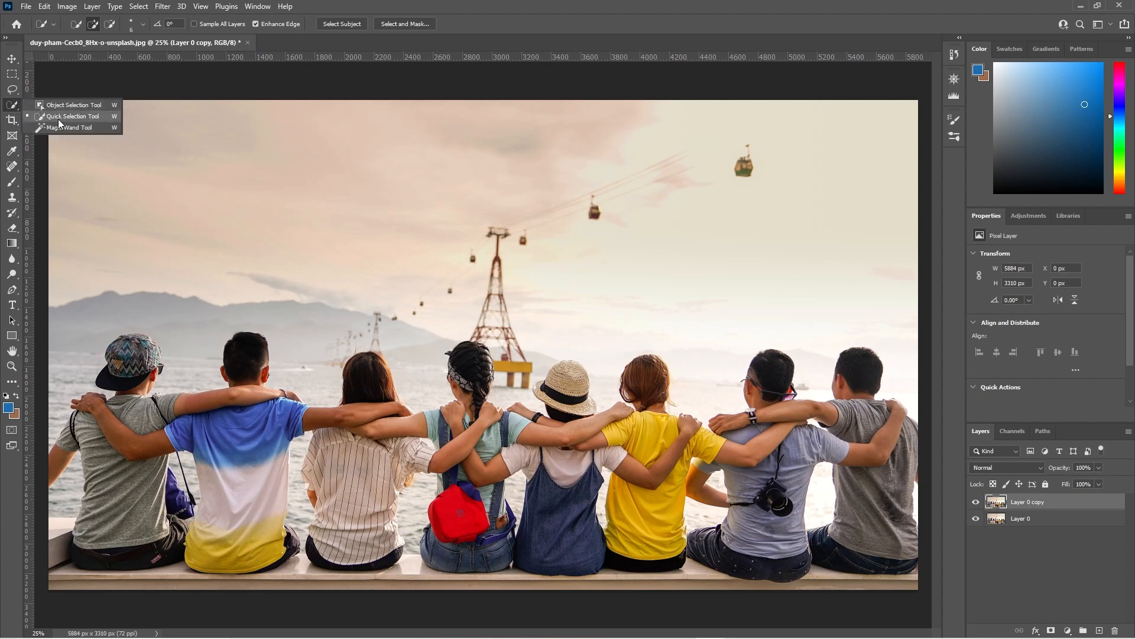
{"action": "left_click", "coordinate": [62, 119]}
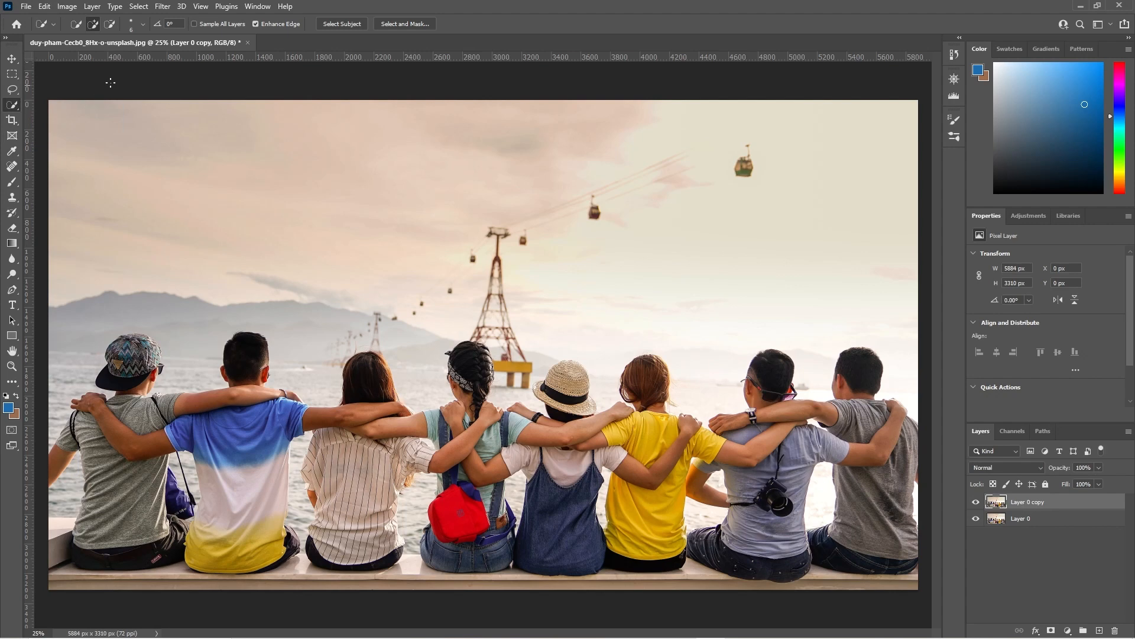
{"action": "left_click", "coordinate": [143, 24]}
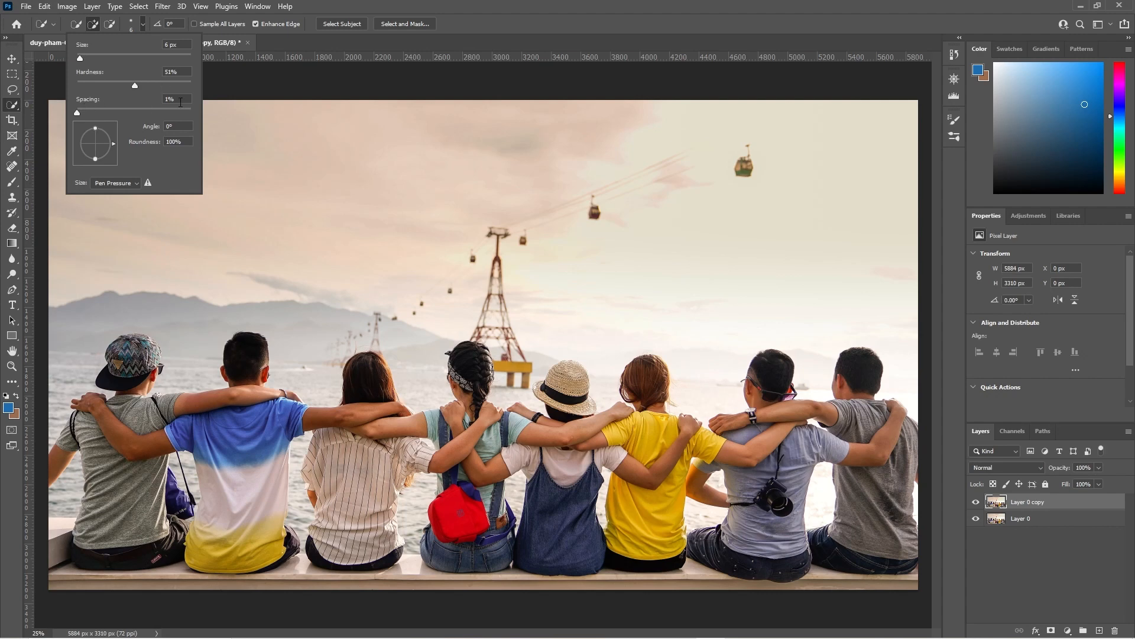
{"action": "left_click", "coordinate": [96, 27]}
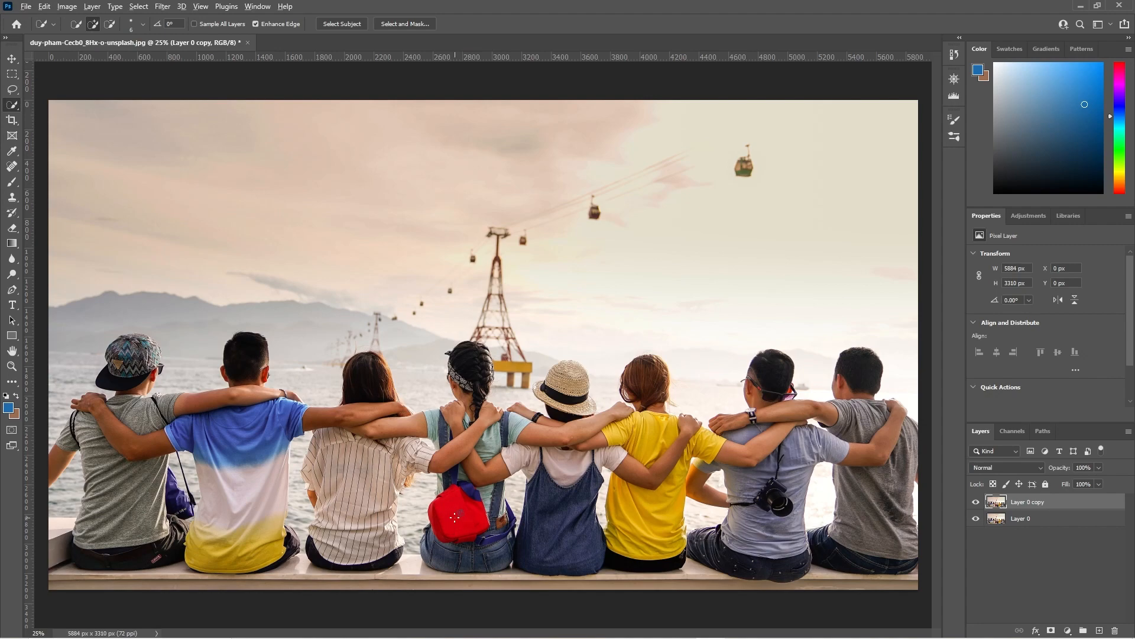
{"action": "scroll", "coordinate": [454, 518], "scroll_direction": "up", "scroll_amount": 10}
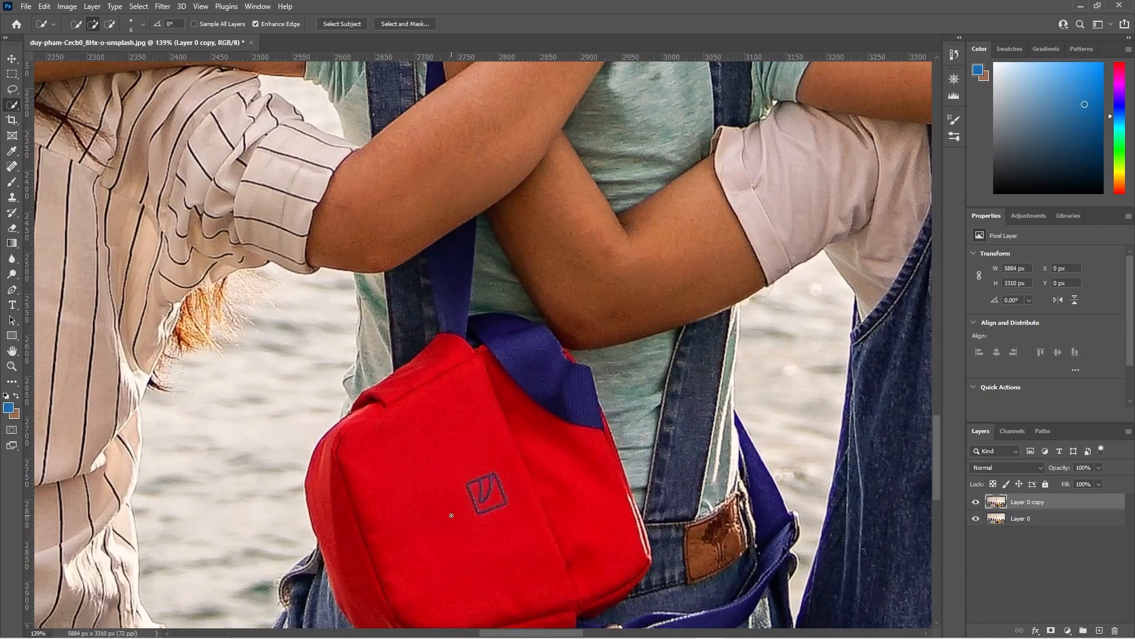
{"action": "scroll", "coordinate": [451, 515], "scroll_direction": "up", "scroll_amount": 2}
{"action": "left_click_drag", "start_coordinate": [452, 504], "coordinate": [448, 414]}
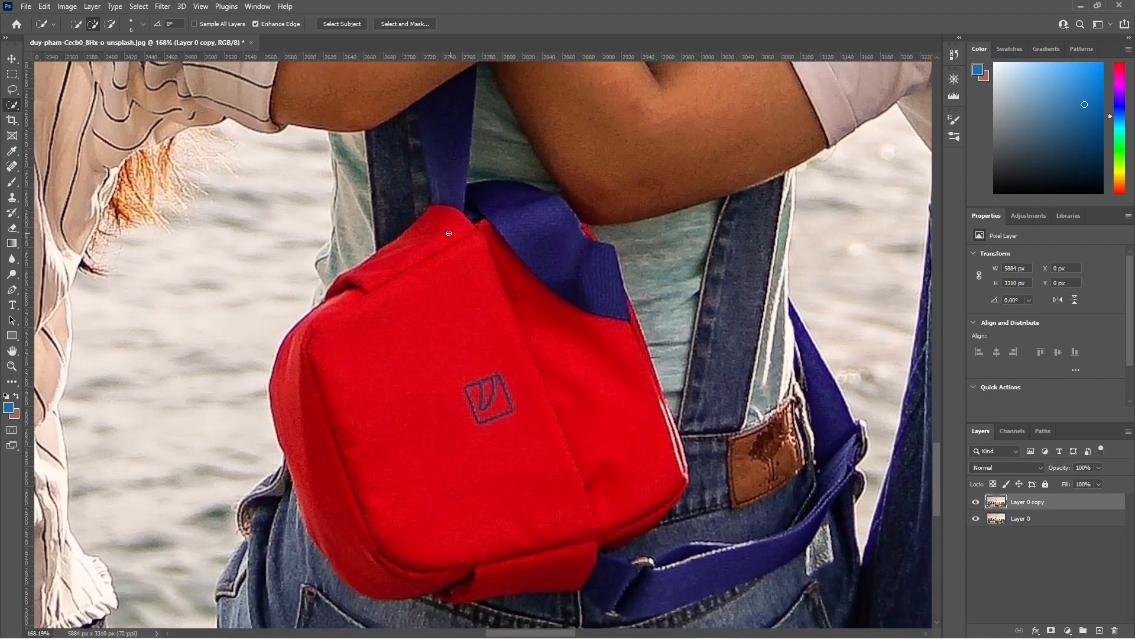
{"action": "mouse_move", "coordinate": [428, 228]}
{"action": "left_mouse_down"}
{"action": "mouse_move", "coordinate": [368, 271]}
{"action": "mouse_move", "coordinate": [316, 348]}
{"action": "left_mouse_up"}
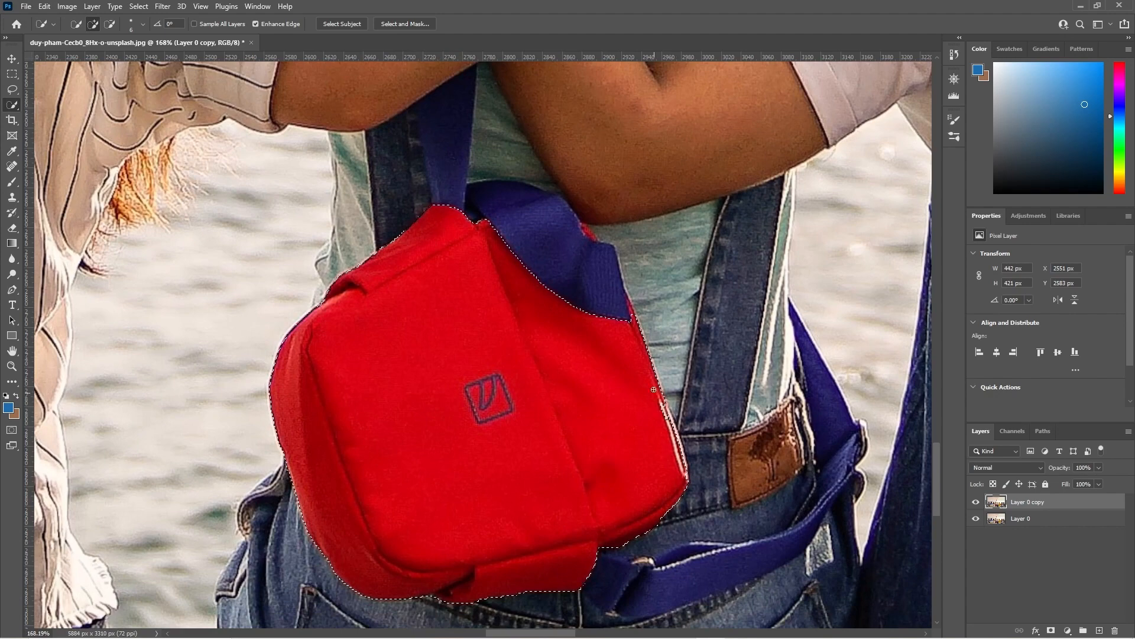
Refine the bag selection edges where the bag meets the blue strap, using a smaller brush at high zoom.
{"action": "scroll", "coordinate": [639, 294], "scroll_direction": "up", "scroll_amount": 3}
{"action": "scroll", "coordinate": [646, 285], "scroll_direction": "up", "scroll_amount": 2}
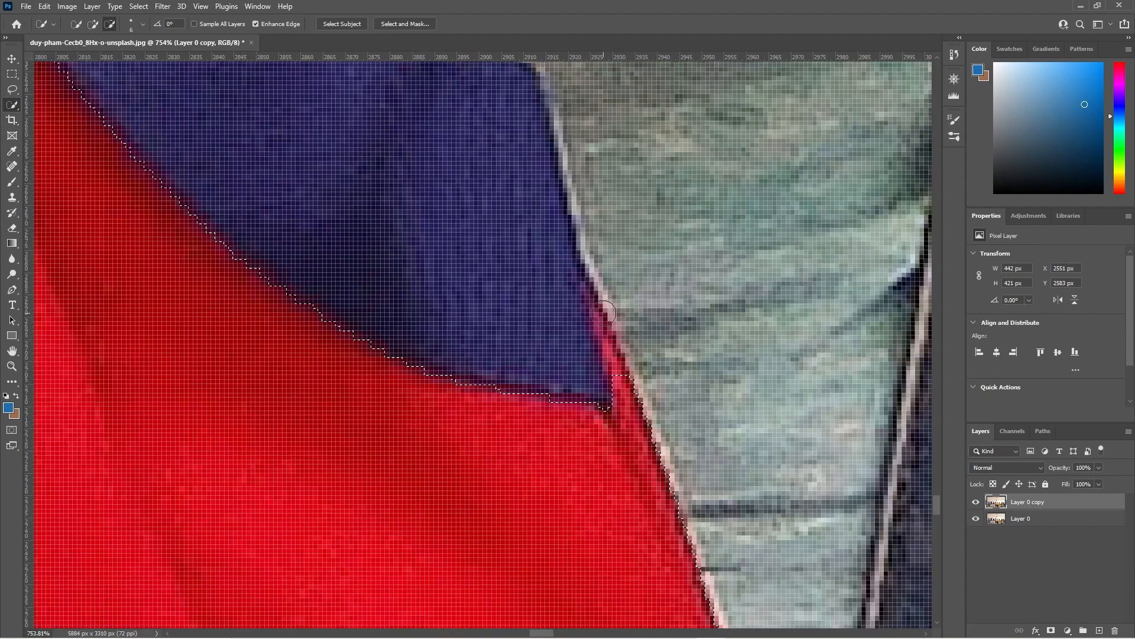
{"action": "left_click", "coordinate": [143, 24]}
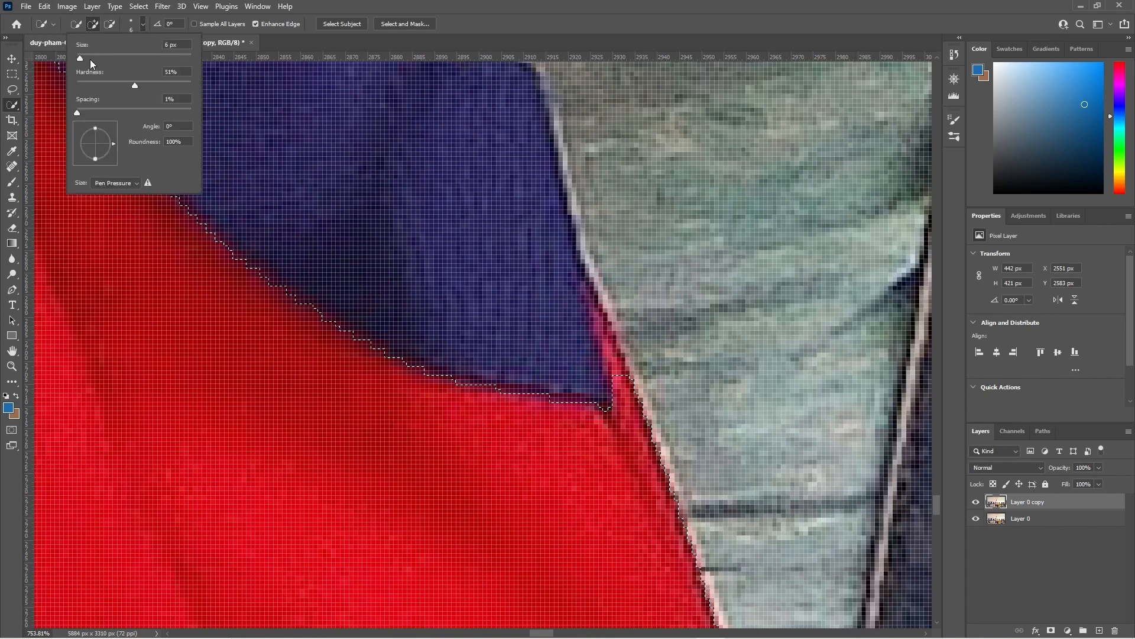
{"action": "left_click_drag", "start_coordinate": [79, 58], "coordinate": [77, 58]}
{"action": "left_click_drag", "start_coordinate": [592, 309], "coordinate": [622, 377]}
{"action": "left_click_drag", "start_coordinate": [592, 304], "coordinate": [596, 317]}
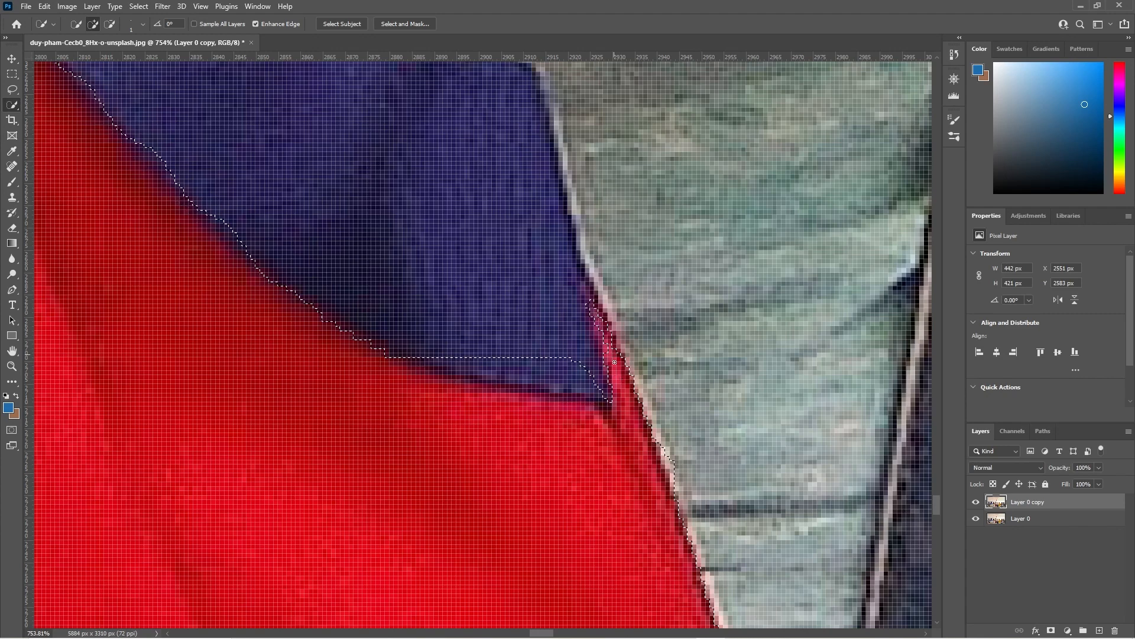
{"action": "left_click_drag", "start_coordinate": [457, 124], "coordinate": [495, 407]}
{"action": "mouse_move", "coordinate": [436, 296]}
{"action": "left_mouse_down"}
{"action": "mouse_move", "coordinate": [472, 329]}
{"action": "mouse_move", "coordinate": [451, 311]}
{"action": "mouse_move", "coordinate": [467, 316]}
{"action": "left_mouse_up"}
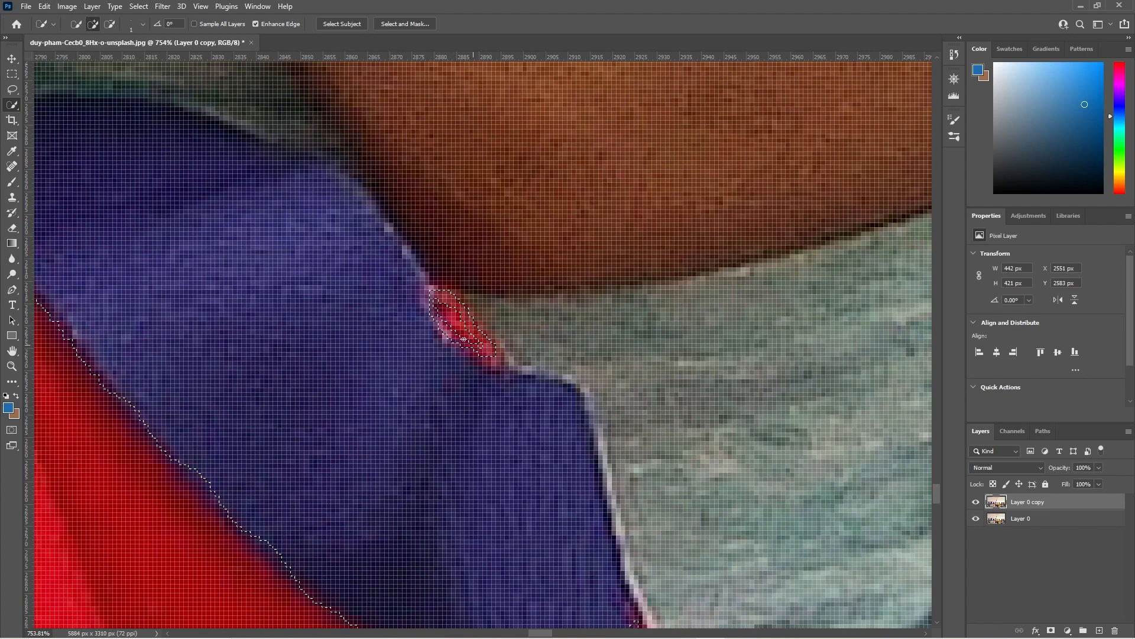
{"action": "mouse_move", "coordinate": [465, 322]}
{"action": "left_mouse_down"}
{"action": "mouse_move", "coordinate": [475, 339]}
{"action": "mouse_move", "coordinate": [437, 303]}
{"action": "mouse_move", "coordinate": [464, 326]}
{"action": "left_mouse_up"}
{"action": "left_click", "coordinate": [494, 348]}
{"action": "scroll", "coordinate": [477, 345], "scroll_direction": "down", "scroll_amount": 10}
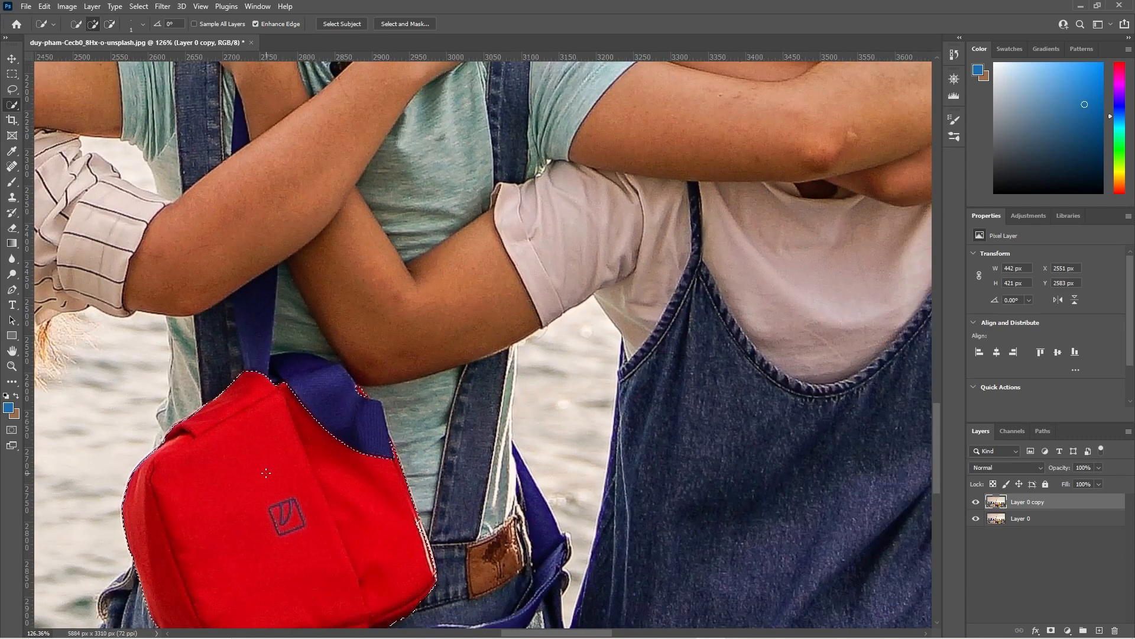
{"action": "left_click_drag", "start_coordinate": [266, 472], "coordinate": [343, 360]}
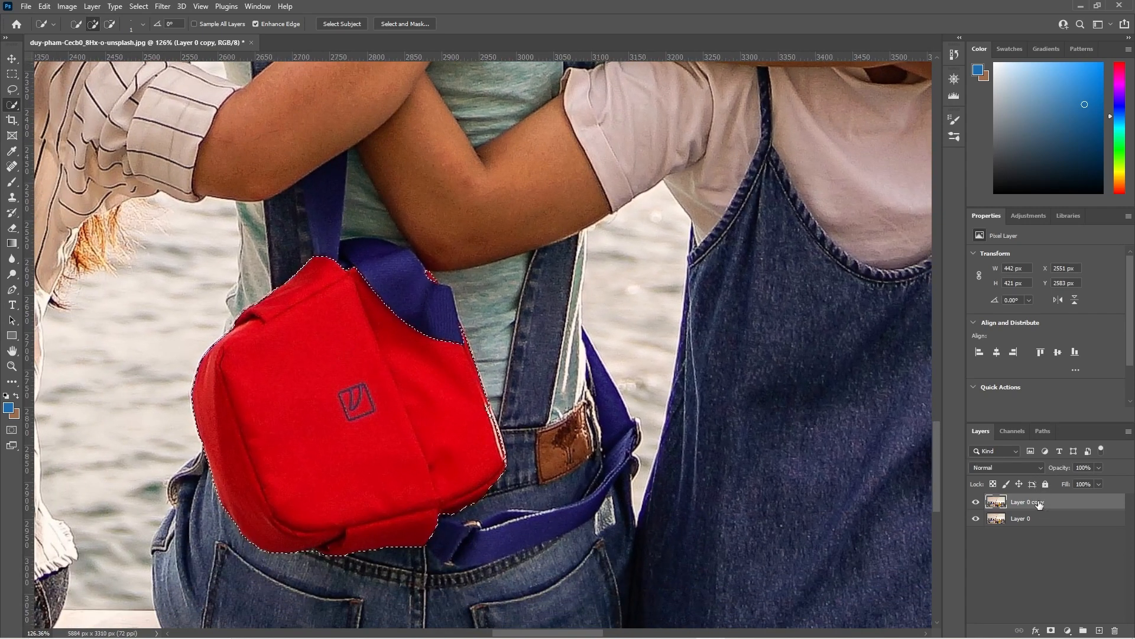
Mask the copied layer with the bag selection and add a Hue/Saturation adjustment layer clipped to it.
{"action": "left_click", "coordinate": [1051, 630]}
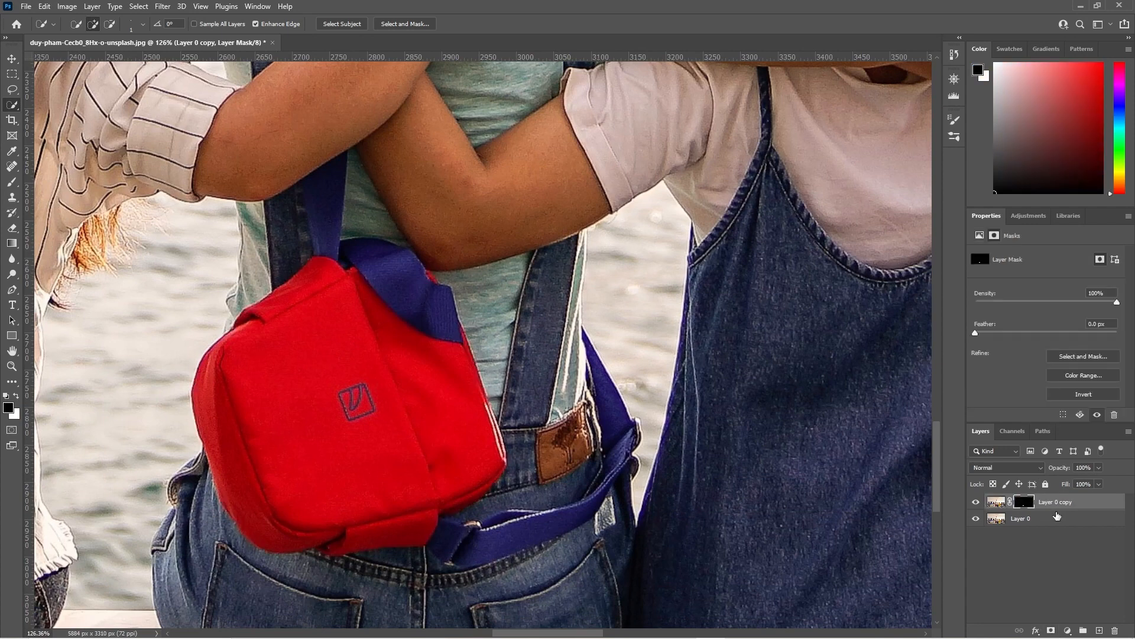
{"action": "left_click", "coordinate": [1044, 508]}
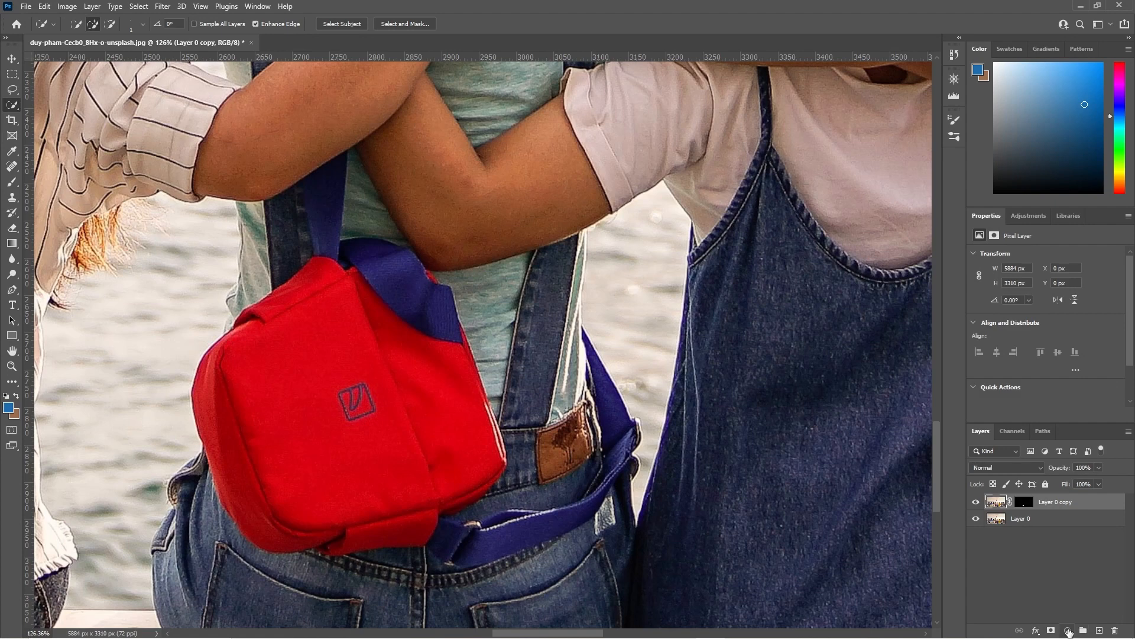
{"action": "left_click", "coordinate": [1068, 630]}
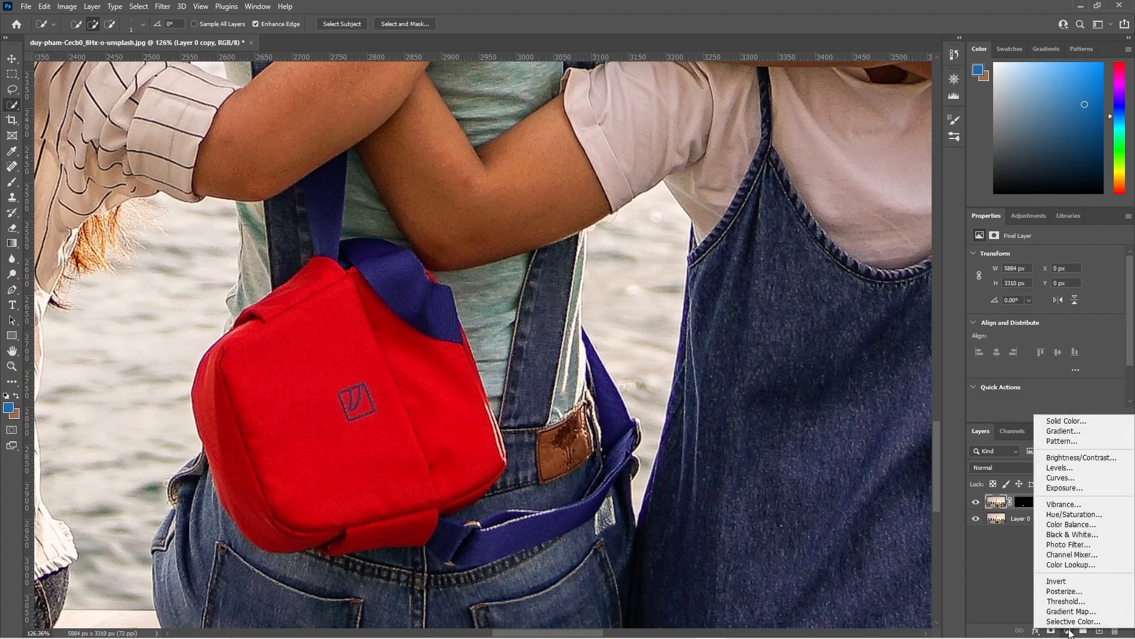
{"action": "left_click", "coordinate": [1072, 515]}
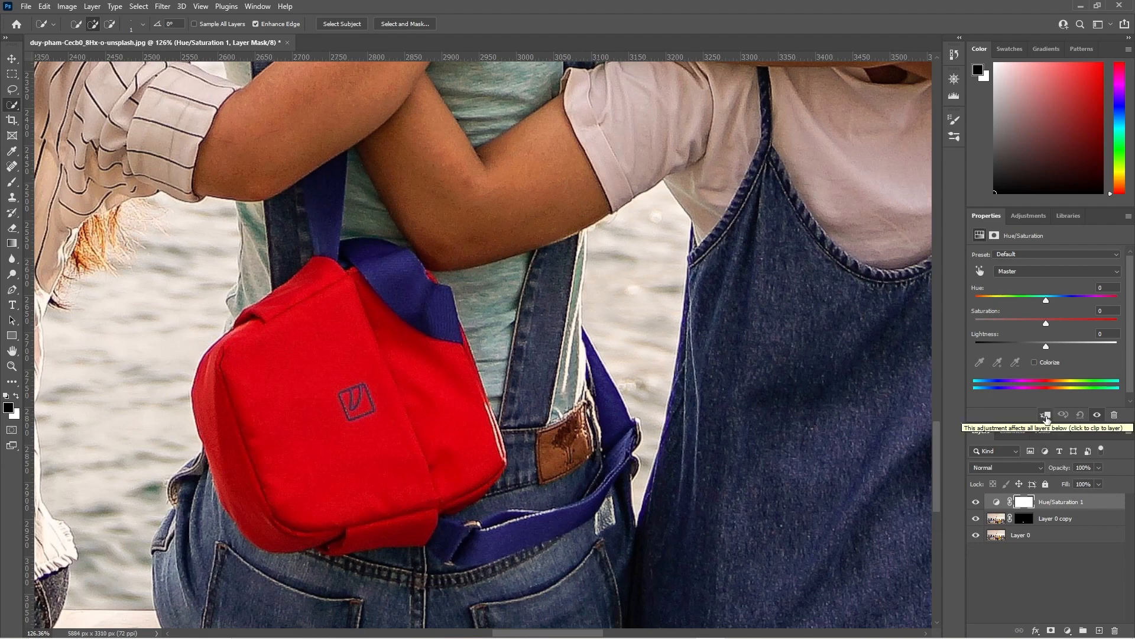
{"action": "left_click", "coordinate": [1045, 416]}
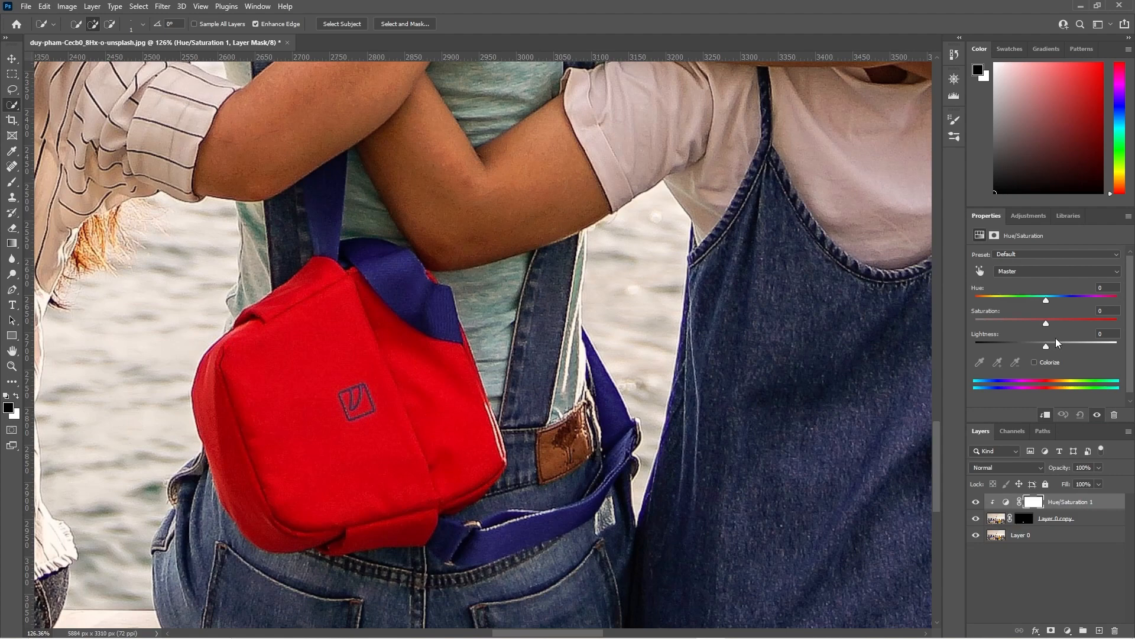
Set the Hue/Saturation adjustment's Hue to -55.
{"action": "left_click_drag", "start_coordinate": [1046, 303], "coordinate": [1014, 322]}
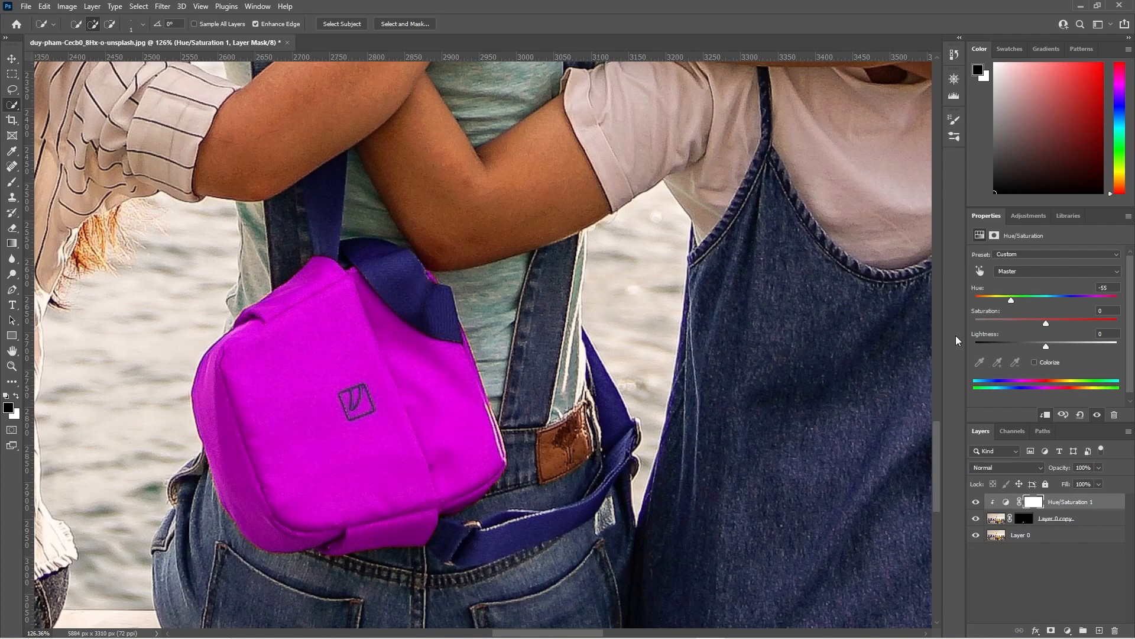
{"action": "scroll", "coordinate": [685, 371], "scroll_direction": "down", "scroll_amount": 6}
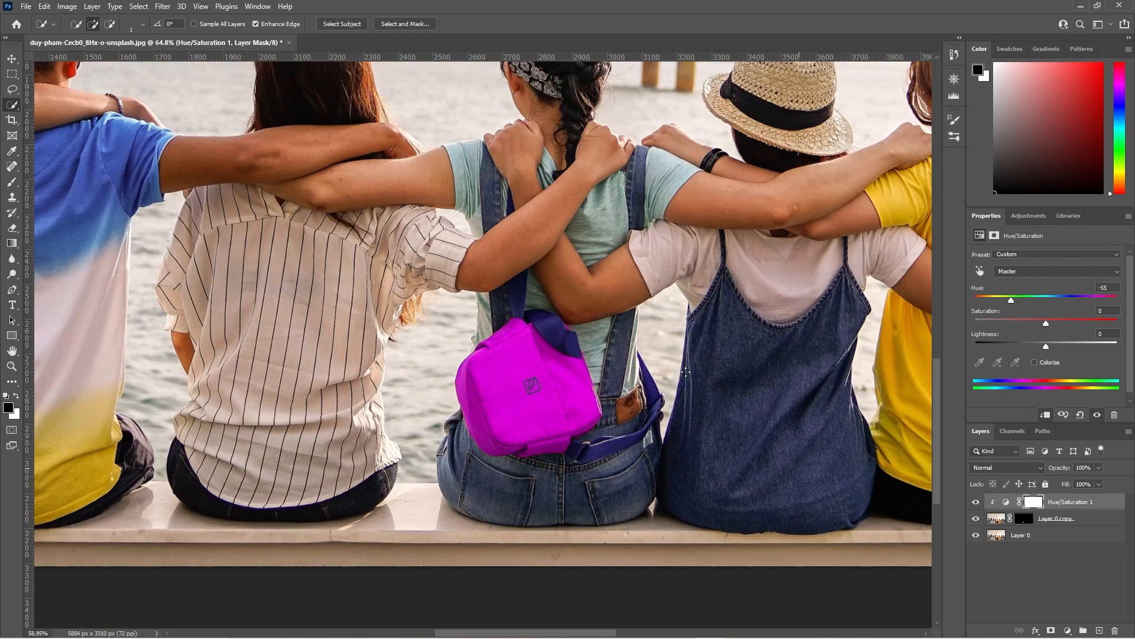
{"action": "left_click_drag", "start_coordinate": [767, 348], "coordinate": [420, 400]}
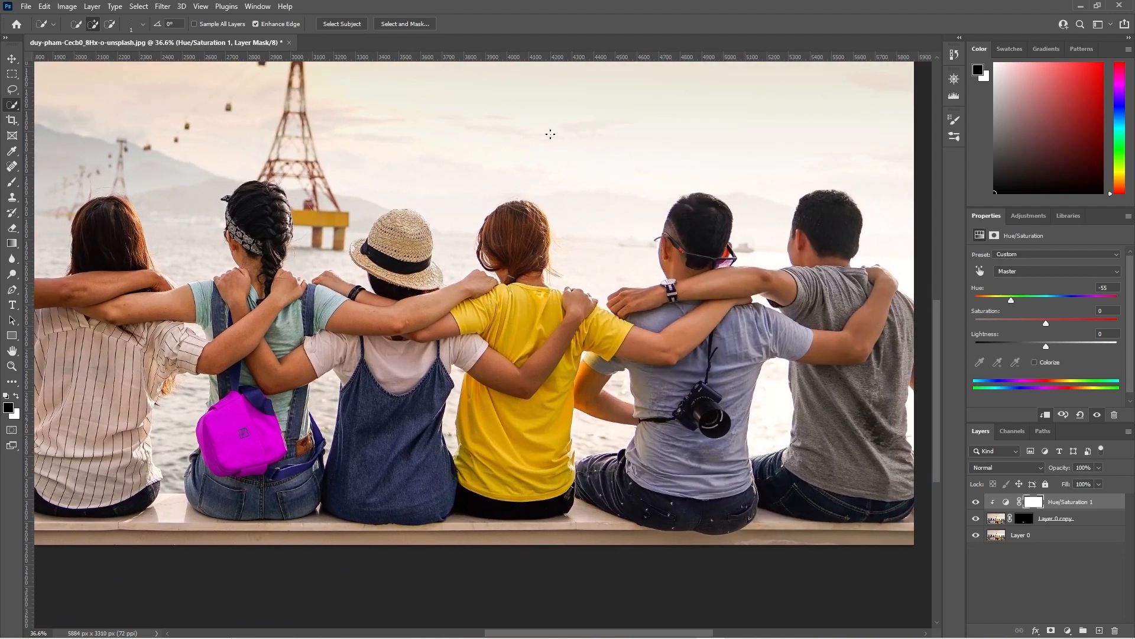
Set the Quick Selection brush size to 11 px.
{"action": "left_click", "coordinate": [143, 24]}
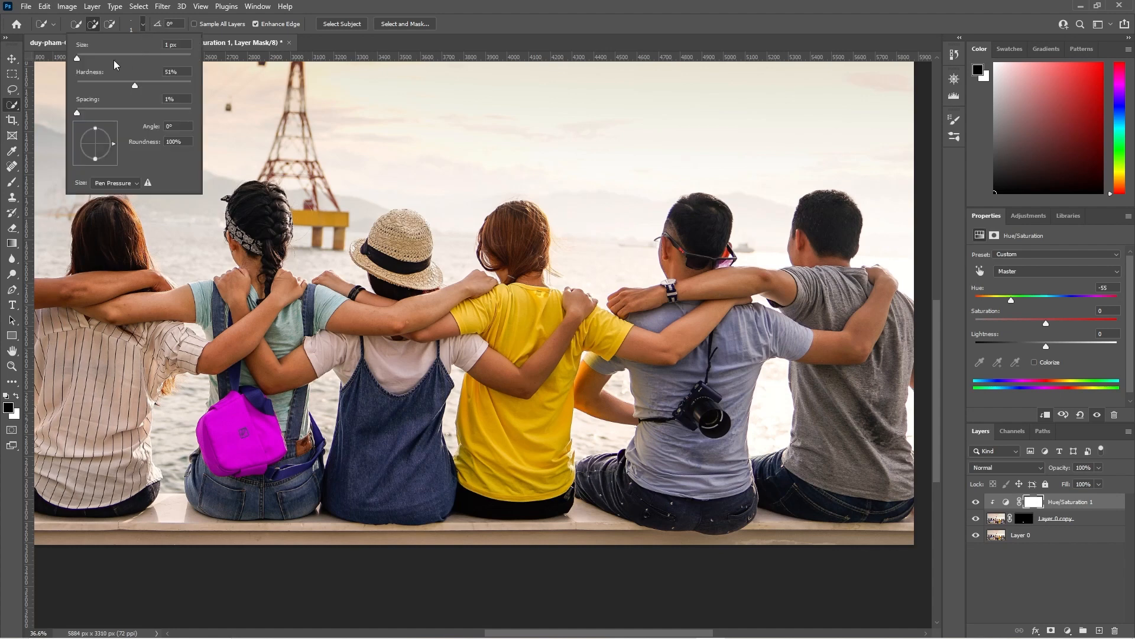
{"action": "left_click_drag", "start_coordinate": [80, 60], "coordinate": [84, 60]}
{"action": "left_click", "coordinate": [190, 44]}
{"action": "key", "text": "Return"}
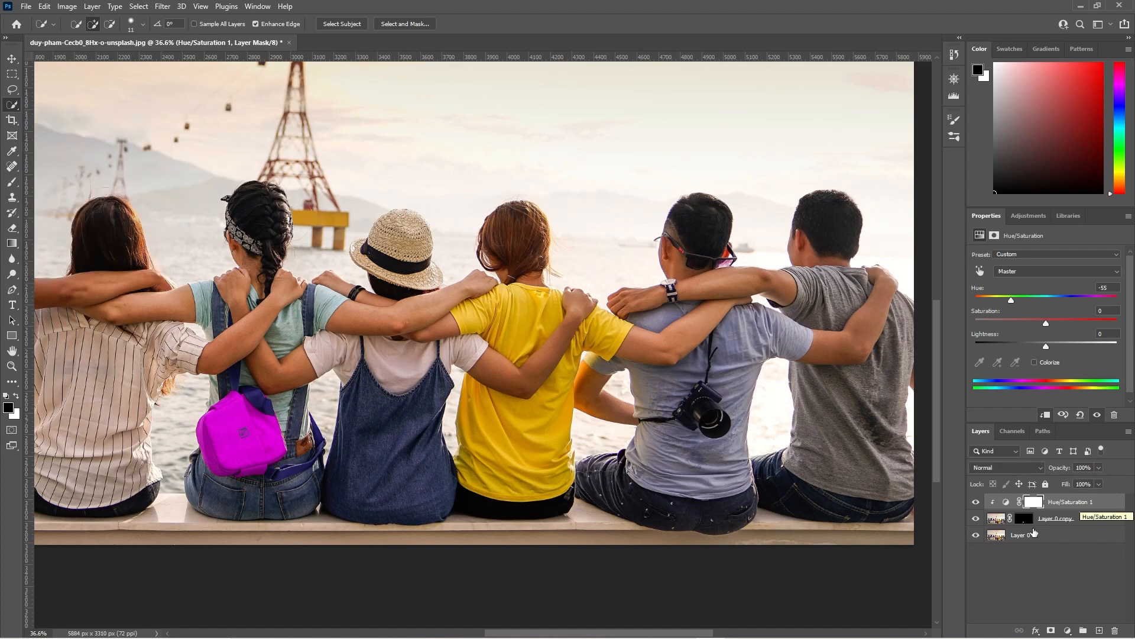
Duplicate Layer 0 and make the new Layer 0 copy 2 the active layer.
{"action": "left_click", "coordinate": [1023, 535]}
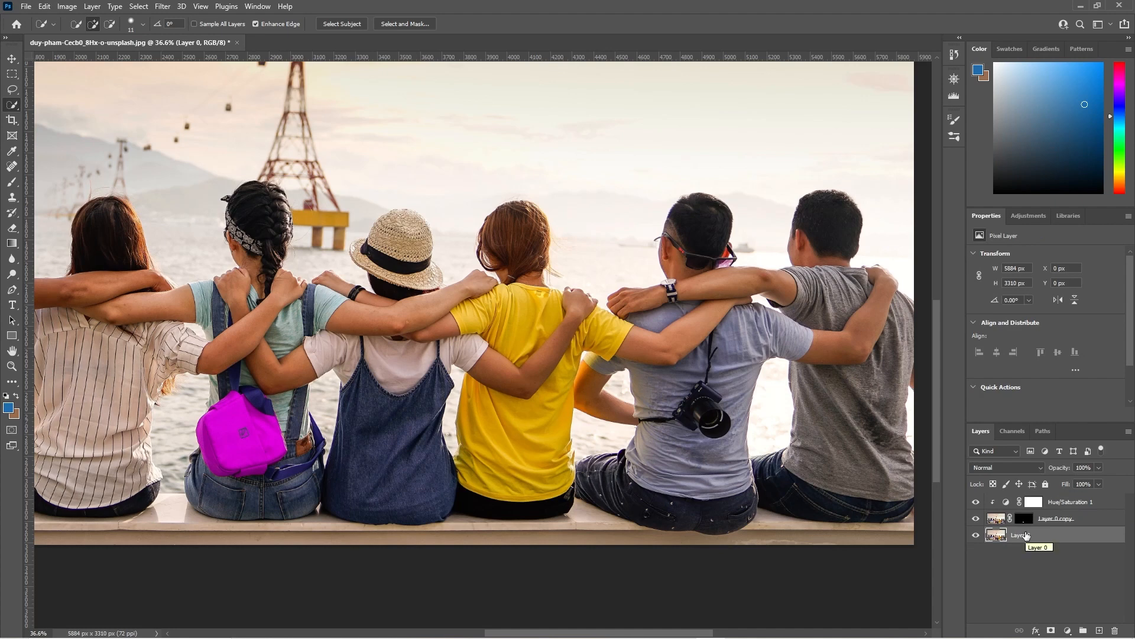
{"action": "key", "text": "ctrl+j"}
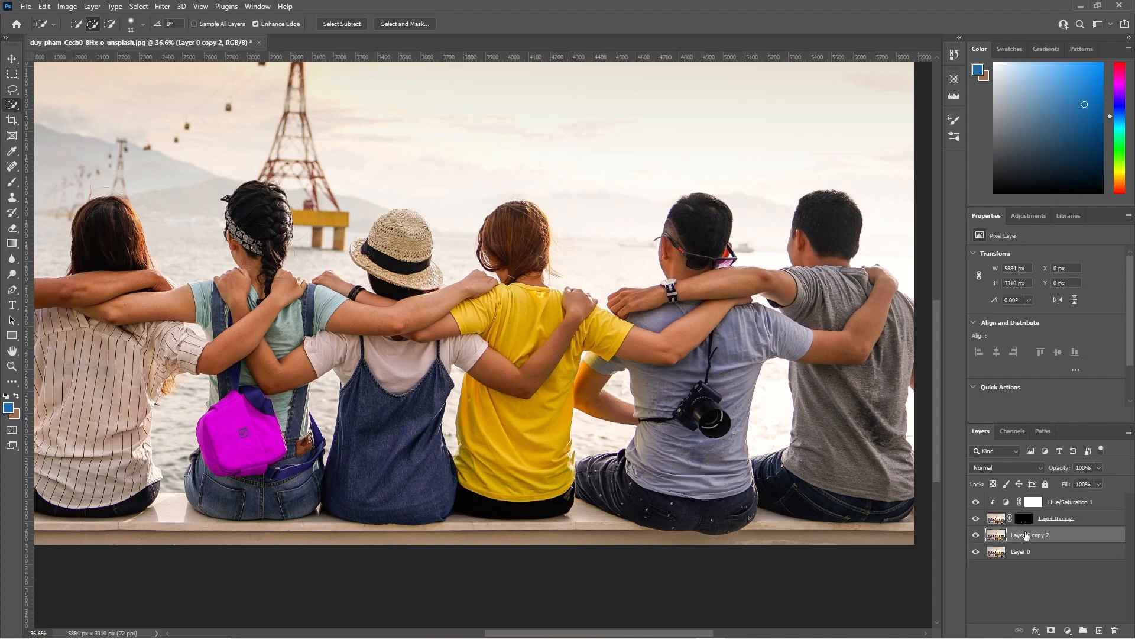
{"action": "left_click", "coordinate": [1017, 553]}
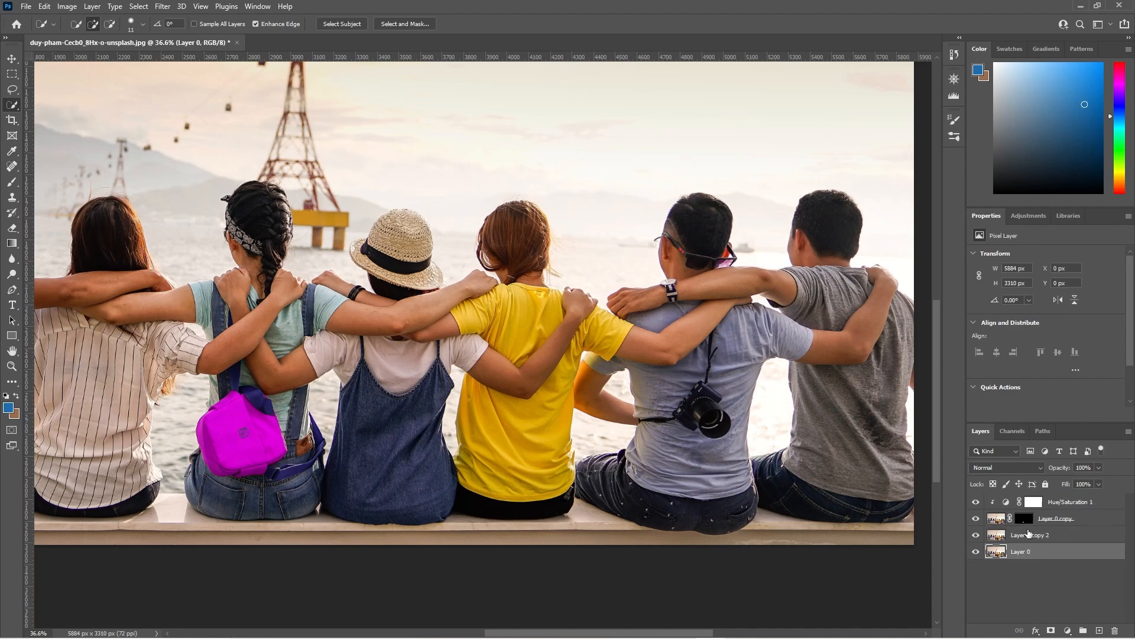
{"action": "left_click", "coordinate": [1008, 536]}
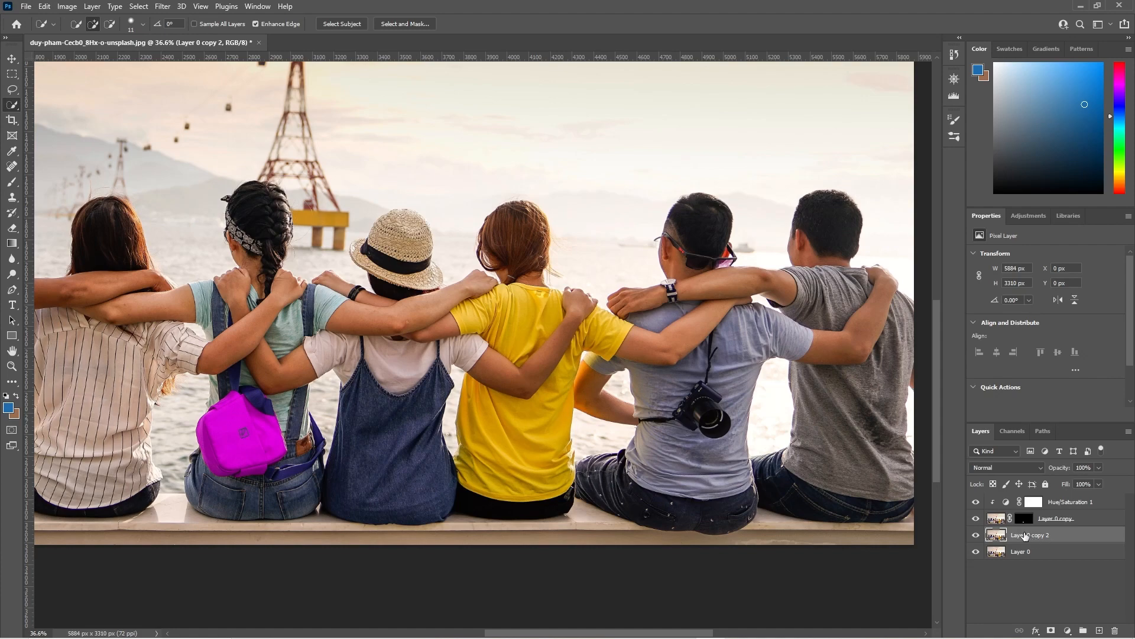
Select the yellow T-shirt on Layer 0 copy 2 with the Quick Selection Tool.
{"action": "scroll", "coordinate": [592, 399], "scroll_direction": "up", "scroll_amount": 4}
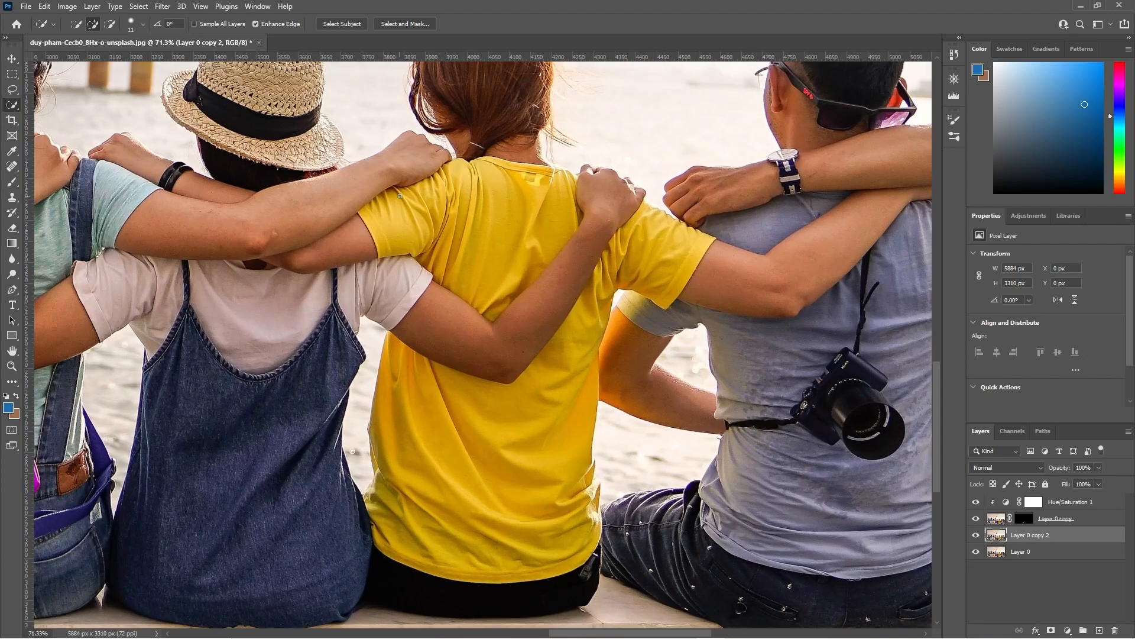
{"action": "scroll", "coordinate": [400, 196], "scroll_direction": "up", "scroll_amount": 4}
{"action": "mouse_move", "coordinate": [340, 226]}
{"action": "left_mouse_down"}
{"action": "mouse_move", "coordinate": [384, 305]}
{"action": "mouse_move", "coordinate": [460, 304]}
{"action": "mouse_move", "coordinate": [536, 373]}
{"action": "mouse_move", "coordinate": [606, 371]}
{"action": "left_mouse_up"}
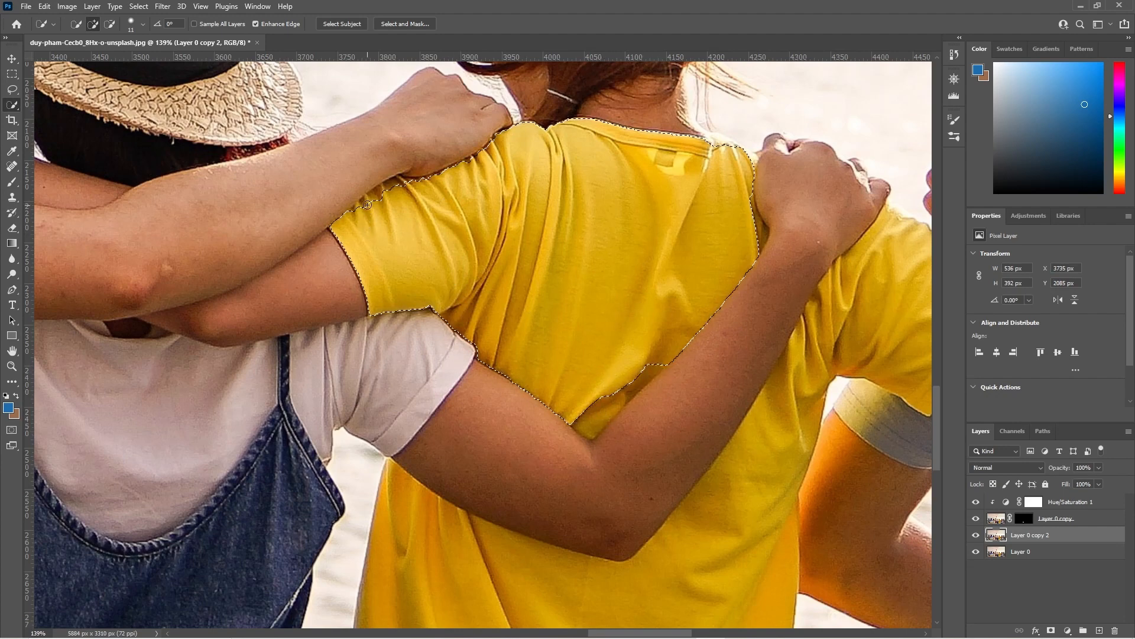
Extend the T-shirt selection along the sleeve edge beneath the crossing arm, undoing one stray stroke.
{"action": "scroll", "coordinate": [382, 191], "scroll_direction": "up", "scroll_amount": 8}
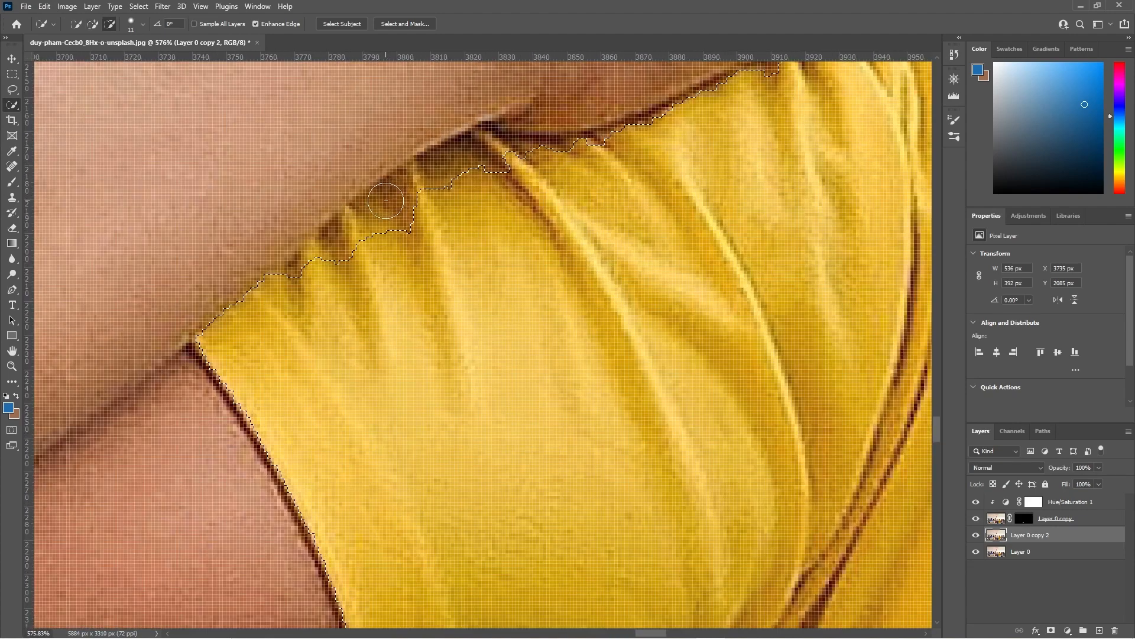
{"action": "mouse_move", "coordinate": [470, 158]}
{"action": "left_mouse_down"}
{"action": "mouse_move", "coordinate": [370, 229]}
{"action": "mouse_move", "coordinate": [370, 258]}
{"action": "mouse_move", "coordinate": [490, 160]}
{"action": "mouse_move", "coordinate": [574, 174]}
{"action": "mouse_move", "coordinate": [551, 165]}
{"action": "mouse_move", "coordinate": [599, 160]}
{"action": "mouse_move", "coordinate": [538, 159]}
{"action": "mouse_move", "coordinate": [548, 168]}
{"action": "mouse_move", "coordinate": [619, 157]}
{"action": "left_mouse_up"}
{"action": "mouse_move", "coordinate": [796, 112]}
{"action": "left_mouse_down"}
{"action": "mouse_move", "coordinate": [664, 210]}
{"action": "mouse_move", "coordinate": [536, 273]}
{"action": "left_mouse_up"}
{"action": "left_click_drag", "start_coordinate": [558, 218], "coordinate": [511, 243]}
{"action": "left_click", "coordinate": [726, 180], "text": "alt"}
{"action": "left_click_drag", "start_coordinate": [660, 217], "coordinate": [381, 304]}
{"action": "key", "text": "ctrl+z"}
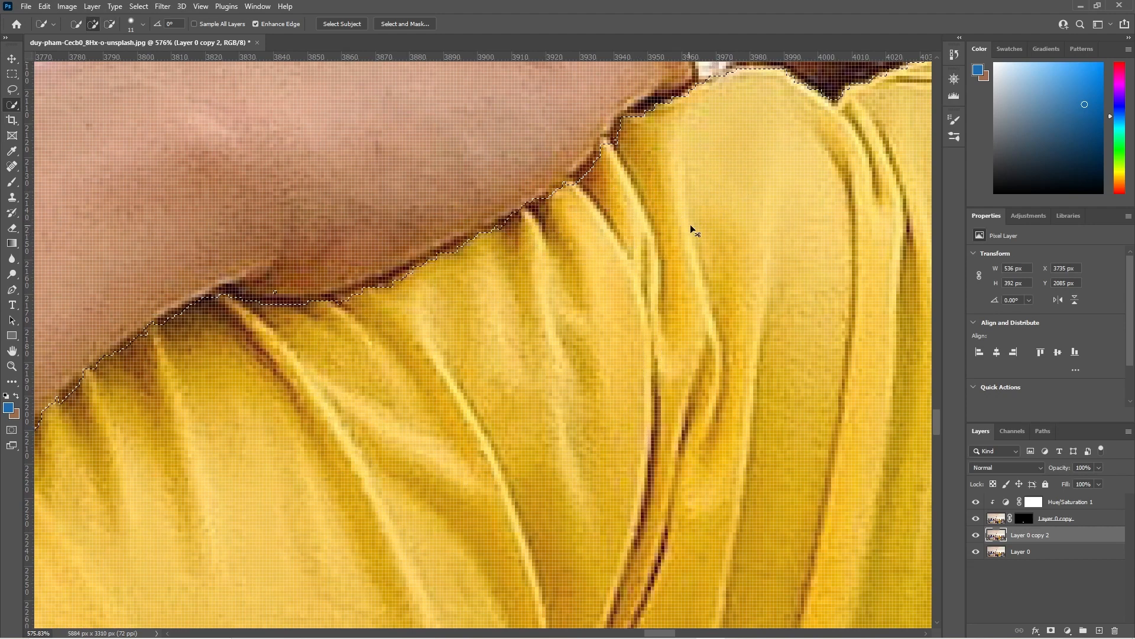
Add the neckline and right shoulder area of the yellow T-shirt to the selection.
{"action": "left_click_drag", "start_coordinate": [793, 170], "coordinate": [512, 256]}
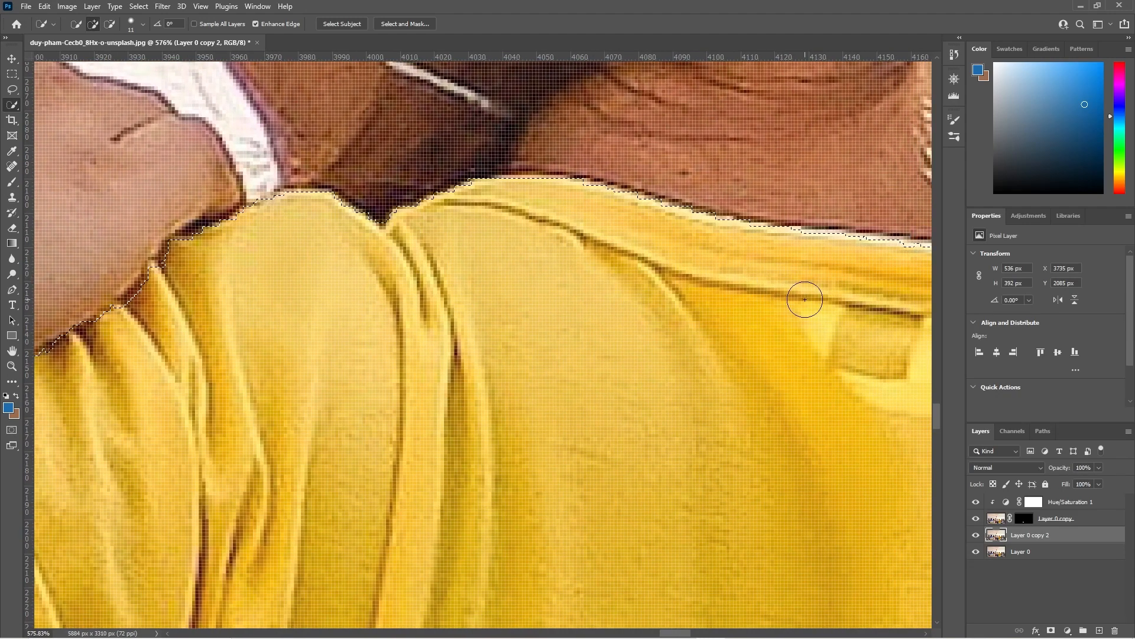
{"action": "left_click_drag", "start_coordinate": [827, 343], "coordinate": [360, 329]}
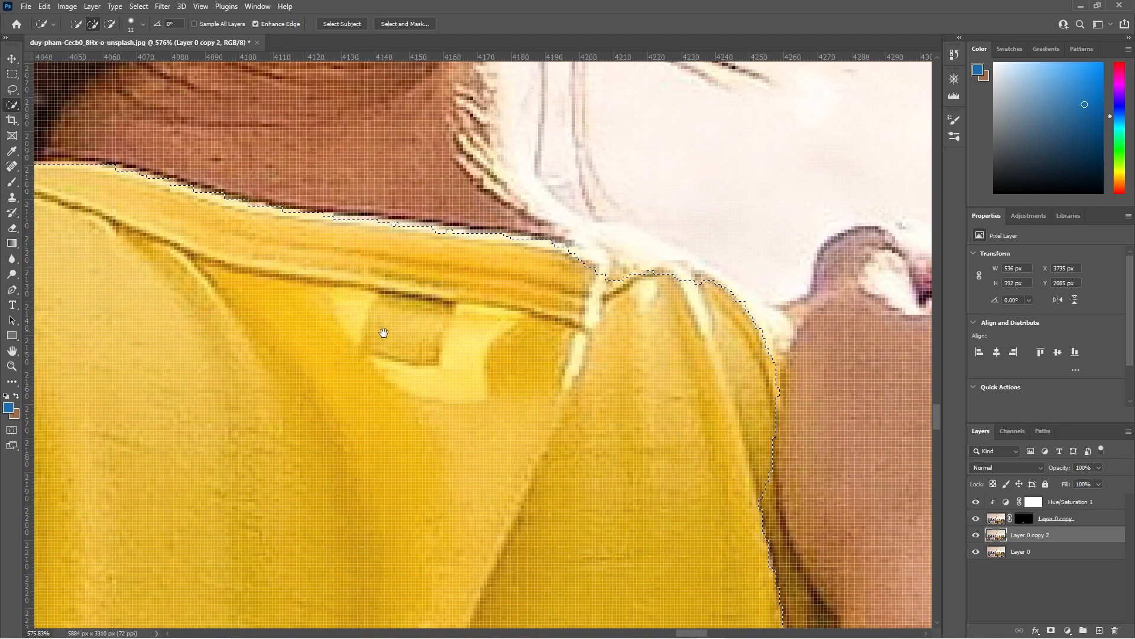
{"action": "left_click_drag", "start_coordinate": [648, 321], "coordinate": [562, 307]}
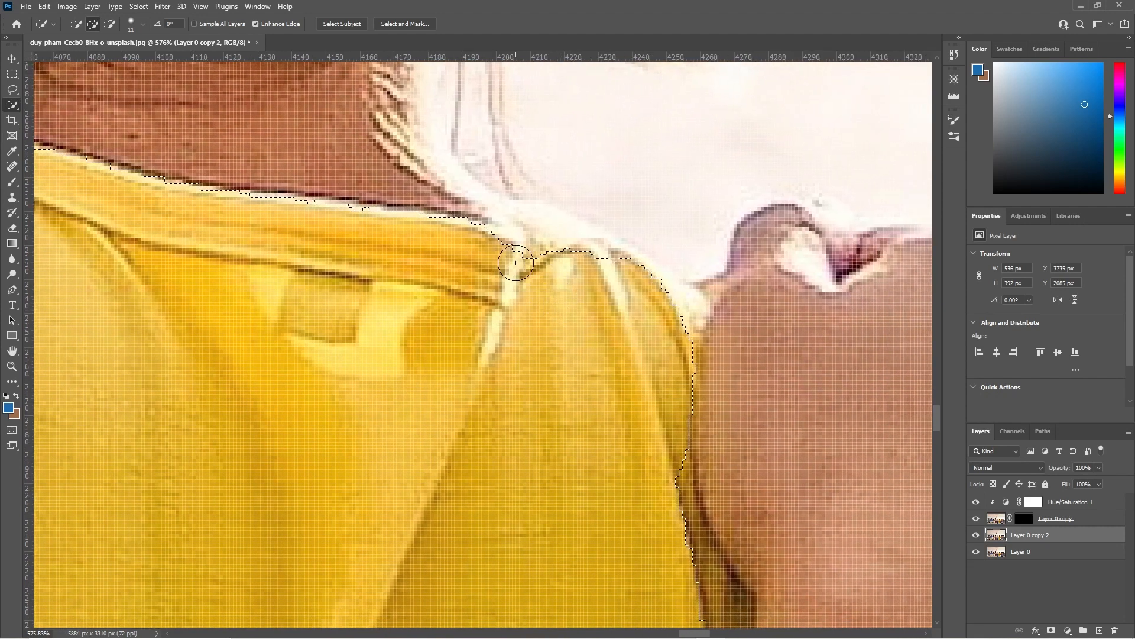
{"action": "mouse_move", "coordinate": [523, 260]}
{"action": "left_mouse_down"}
{"action": "mouse_move", "coordinate": [631, 277]}
{"action": "mouse_move", "coordinate": [647, 298]}
{"action": "mouse_move", "coordinate": [668, 411]}
{"action": "left_mouse_up"}
{"action": "mouse_move", "coordinate": [639, 473]}
{"action": "left_mouse_down"}
{"action": "mouse_move", "coordinate": [609, 485]}
{"action": "mouse_move", "coordinate": [529, 292]}
{"action": "mouse_move", "coordinate": [516, 235]}
{"action": "mouse_move", "coordinate": [570, 239]}
{"action": "mouse_move", "coordinate": [543, 116]}
{"action": "mouse_move", "coordinate": [555, 183]}
{"action": "mouse_move", "coordinate": [591, 238]}
{"action": "mouse_move", "coordinate": [599, 280]}
{"action": "mouse_move", "coordinate": [533, 383]}
{"action": "left_mouse_up"}
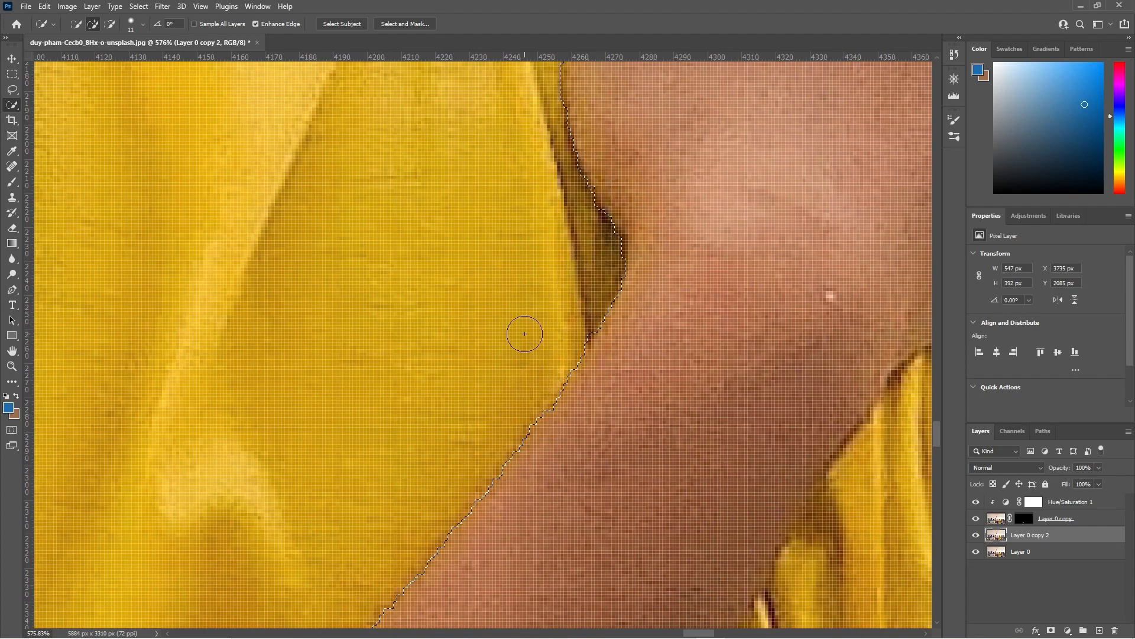
{"action": "key", "text": "alt"}
{"action": "scroll", "coordinate": [524, 323], "scroll_direction": "down", "scroll_amount": 10}
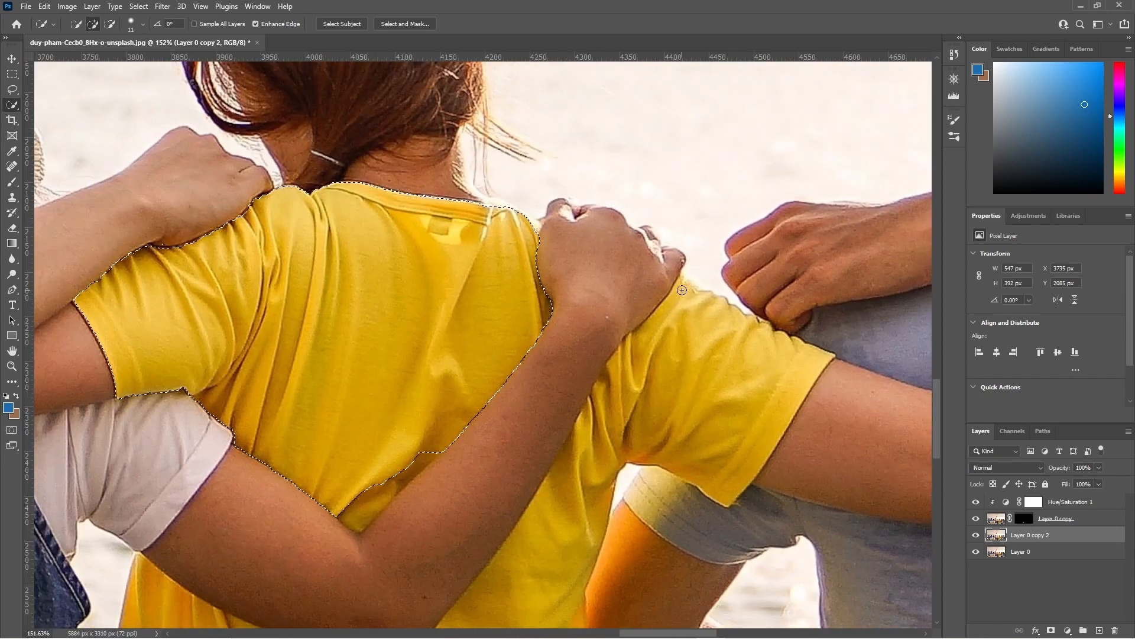
Add the right sleeve and the shirt area beneath the raised arm to the selection.
{"action": "left_click_drag", "start_coordinate": [708, 311], "coordinate": [757, 338]}
{"action": "left_click_drag", "start_coordinate": [816, 369], "coordinate": [810, 375]}
{"action": "scroll", "coordinate": [614, 372], "scroll_direction": "down", "scroll_amount": 2}
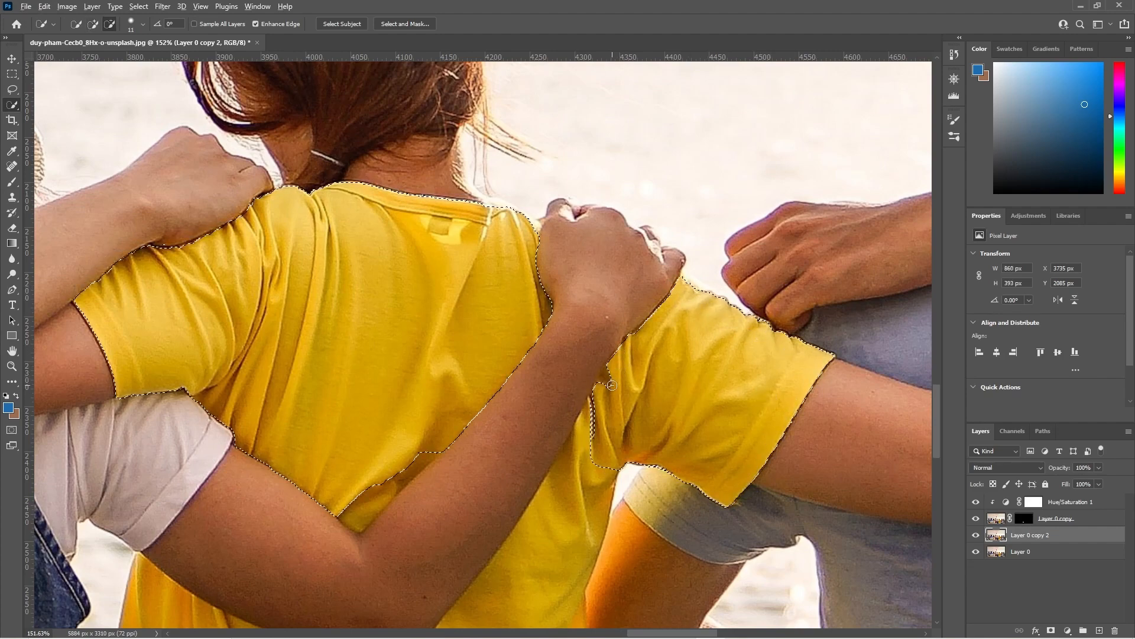
{"action": "scroll", "coordinate": [609, 367], "scroll_direction": "up", "scroll_amount": 8}
{"action": "mouse_move", "coordinate": [595, 344]}
{"action": "left_mouse_down"}
{"action": "mouse_move", "coordinate": [588, 450]}
{"action": "mouse_move", "coordinate": [570, 507]}
{"action": "left_mouse_up"}
{"action": "mouse_move", "coordinate": [655, 255]}
{"action": "left_mouse_down"}
{"action": "mouse_move", "coordinate": [624, 163]}
{"action": "mouse_move", "coordinate": [562, 283]}
{"action": "mouse_move", "coordinate": [508, 433]}
{"action": "mouse_move", "coordinate": [580, 426]}
{"action": "left_mouse_up"}
{"action": "scroll", "coordinate": [555, 441], "scroll_direction": "down", "scroll_amount": 8}
{"action": "scroll", "coordinate": [558, 447], "scroll_direction": "down", "scroll_amount": 5}
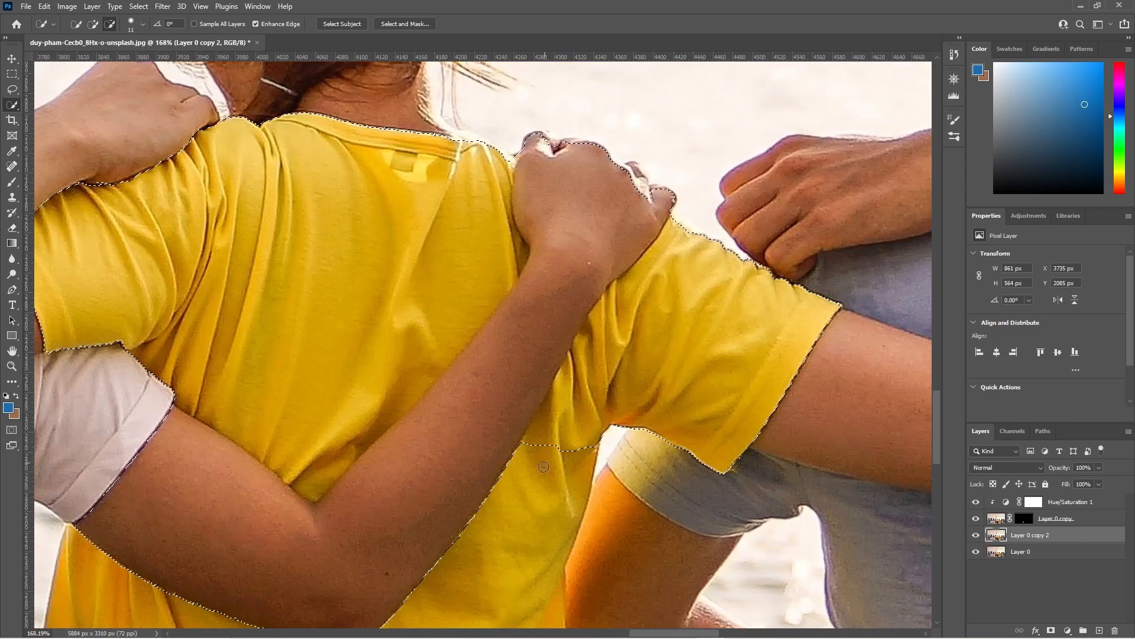
{"action": "scroll", "coordinate": [519, 528], "scroll_direction": "up", "scroll_amount": 1}
Add the lower body of the T-shirt down to the hem to the selection, undoing one stray stroke.
{"action": "left_click_drag", "start_coordinate": [518, 527], "coordinate": [573, 334]}
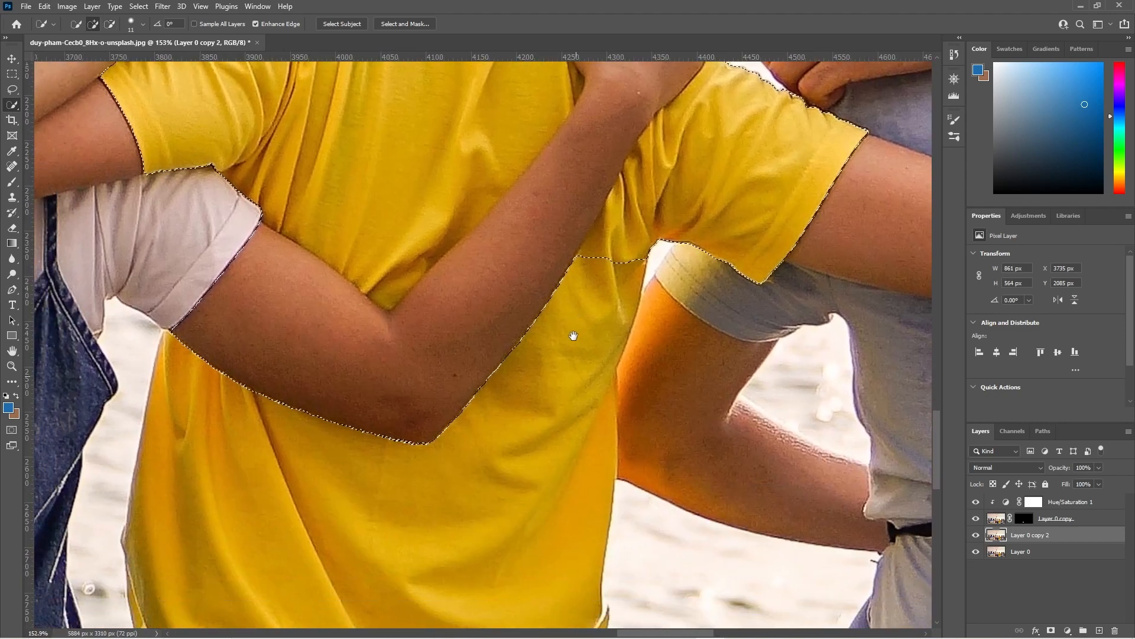
{"action": "mouse_move", "coordinate": [611, 269]}
{"action": "left_mouse_down"}
{"action": "mouse_move", "coordinate": [635, 266]}
{"action": "mouse_move", "coordinate": [600, 362]}
{"action": "left_mouse_up"}
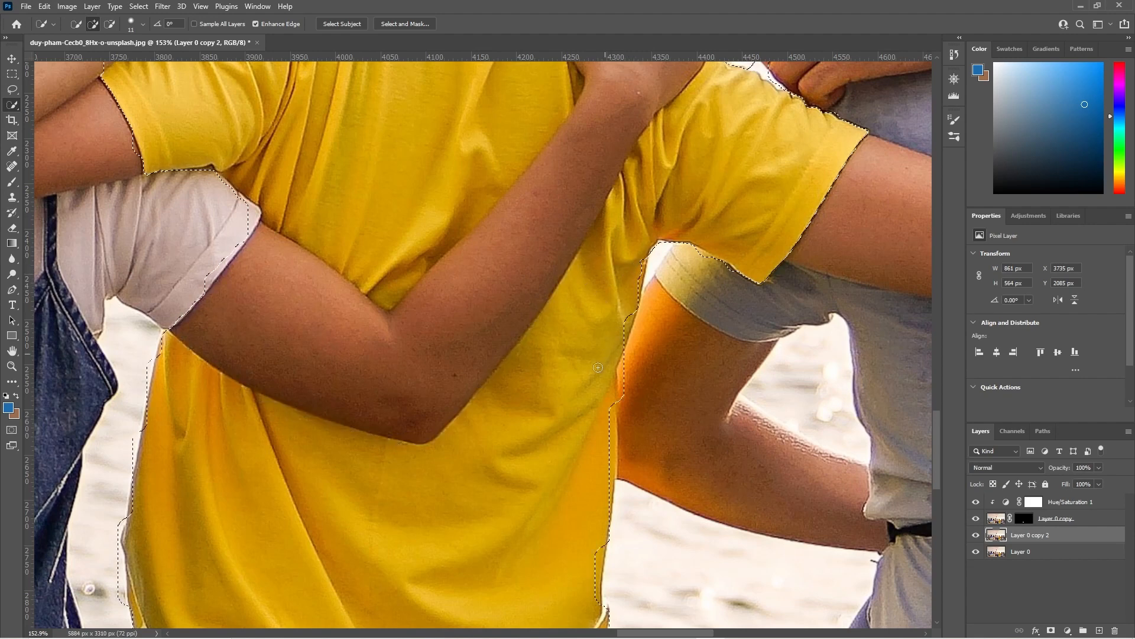
{"action": "left_click_drag", "start_coordinate": [597, 475], "coordinate": [594, 582]}
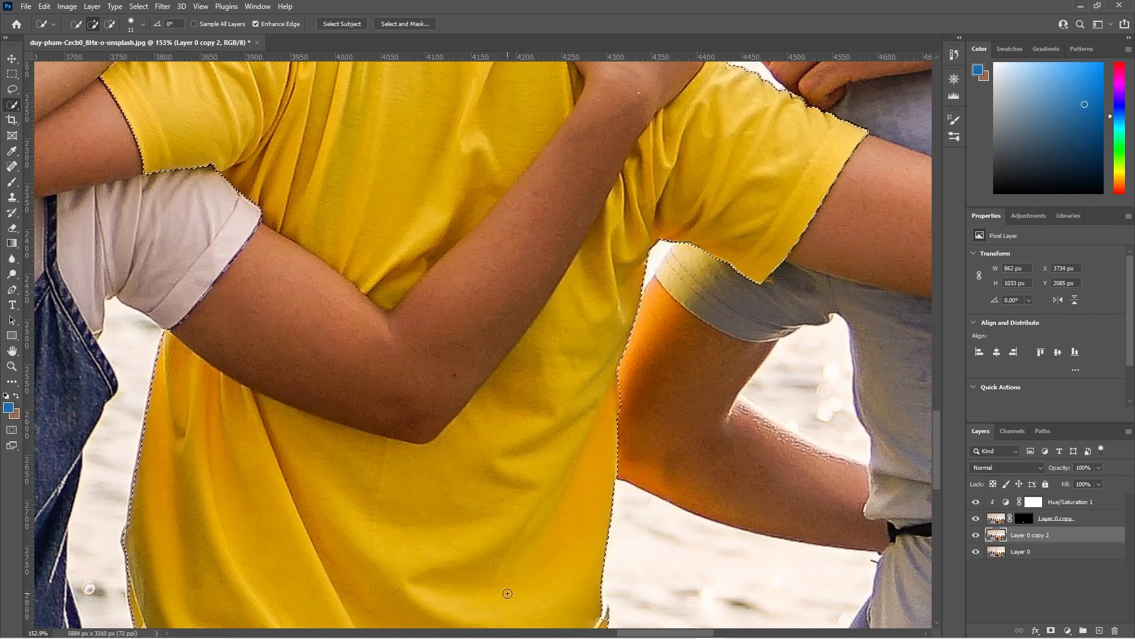
{"action": "left_click_drag", "start_coordinate": [516, 593], "coordinate": [566, 396]}
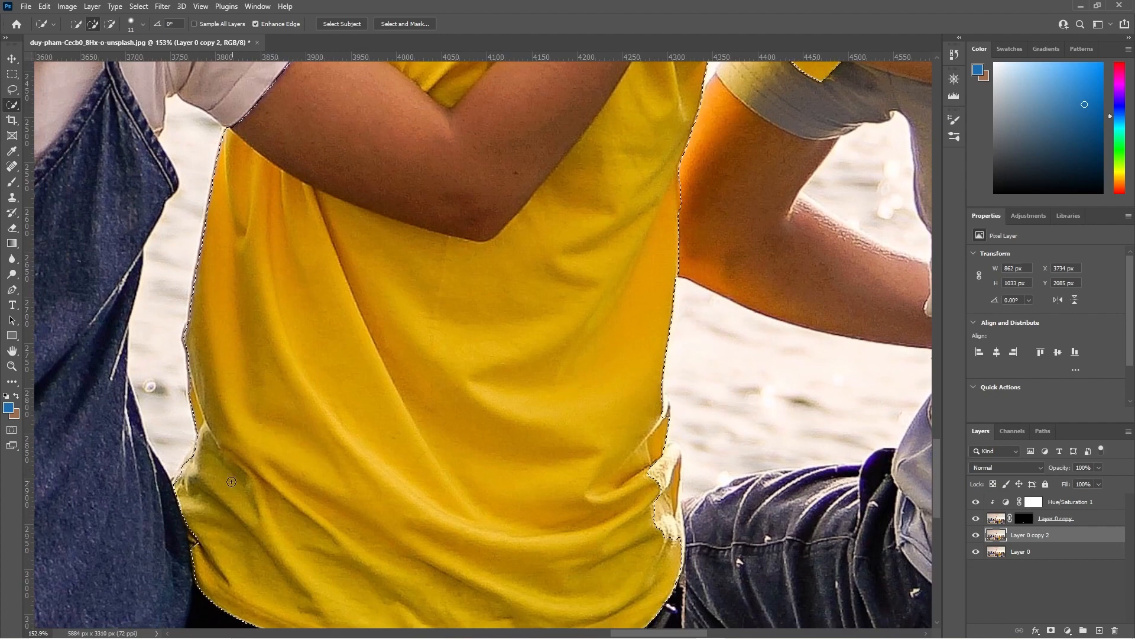
{"action": "mouse_move", "coordinate": [434, 148]}
{"action": "left_mouse_down"}
{"action": "mouse_move", "coordinate": [423, 221]}
{"action": "mouse_move", "coordinate": [337, 367]}
{"action": "mouse_move", "coordinate": [314, 459]}
{"action": "left_mouse_up"}
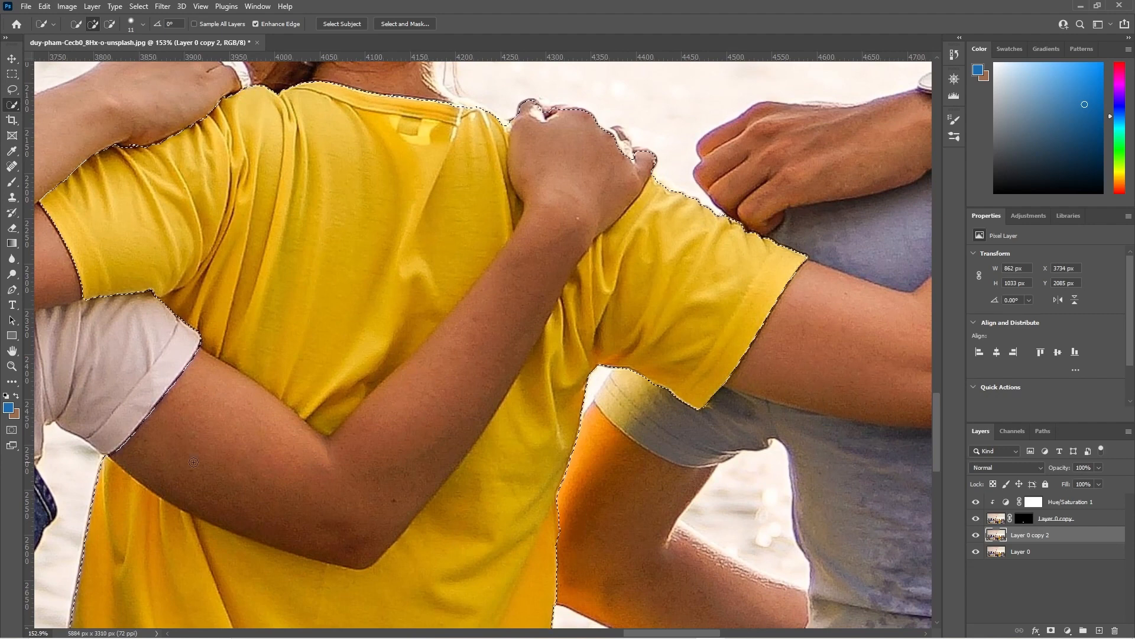
{"action": "left_click_drag", "start_coordinate": [490, 559], "coordinate": [501, 385]}
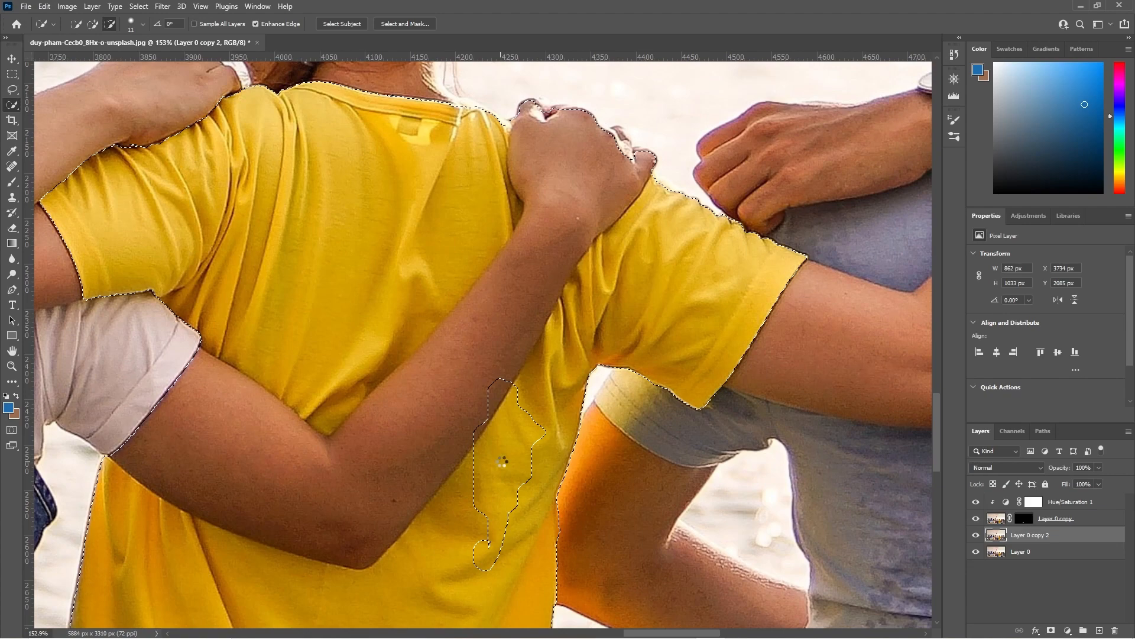
{"action": "key", "text": "ctrl+z"}
{"action": "left_click_drag", "start_coordinate": [510, 537], "coordinate": [531, 145]}
Refine the selection along the T-shirt's right side edge and hem fold, undoing one overshoot.
{"action": "scroll", "coordinate": [564, 379], "scroll_direction": "up", "scroll_amount": 5}
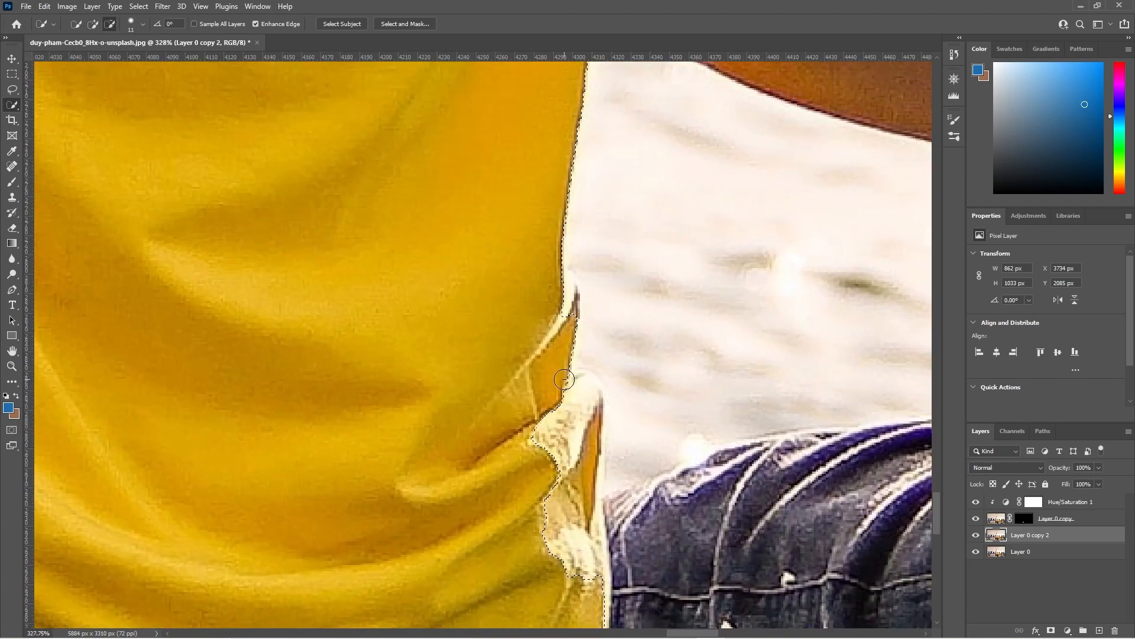
{"action": "scroll", "coordinate": [564, 379], "scroll_direction": "up", "scroll_amount": 4}
{"action": "mouse_move", "coordinate": [580, 402]}
{"action": "left_mouse_down"}
{"action": "mouse_move", "coordinate": [603, 397]}
{"action": "mouse_move", "coordinate": [602, 453]}
{"action": "left_mouse_up"}
{"action": "mouse_move", "coordinate": [590, 507]}
{"action": "left_mouse_down"}
{"action": "mouse_move", "coordinate": [590, 556]}
{"action": "mouse_move", "coordinate": [585, 383]}
{"action": "mouse_move", "coordinate": [589, 474]}
{"action": "left_mouse_up"}
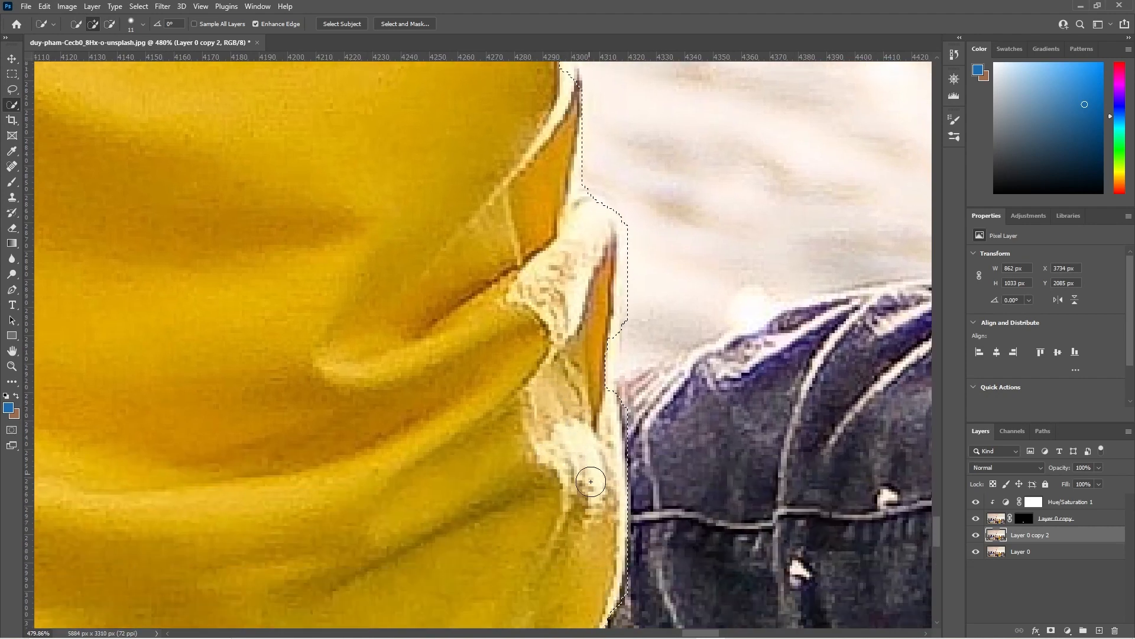
{"action": "mouse_move", "coordinate": [439, 119]}
{"action": "left_mouse_down"}
{"action": "mouse_move", "coordinate": [474, 304]}
{"action": "mouse_move", "coordinate": [466, 259]}
{"action": "left_mouse_up"}
{"action": "key", "text": "ctrl+z"}
{"action": "mouse_move", "coordinate": [418, 121]}
{"action": "left_mouse_down"}
{"action": "mouse_move", "coordinate": [441, 227]}
{"action": "mouse_move", "coordinate": [432, 197]}
{"action": "mouse_move", "coordinate": [502, 331]}
{"action": "left_mouse_up"}
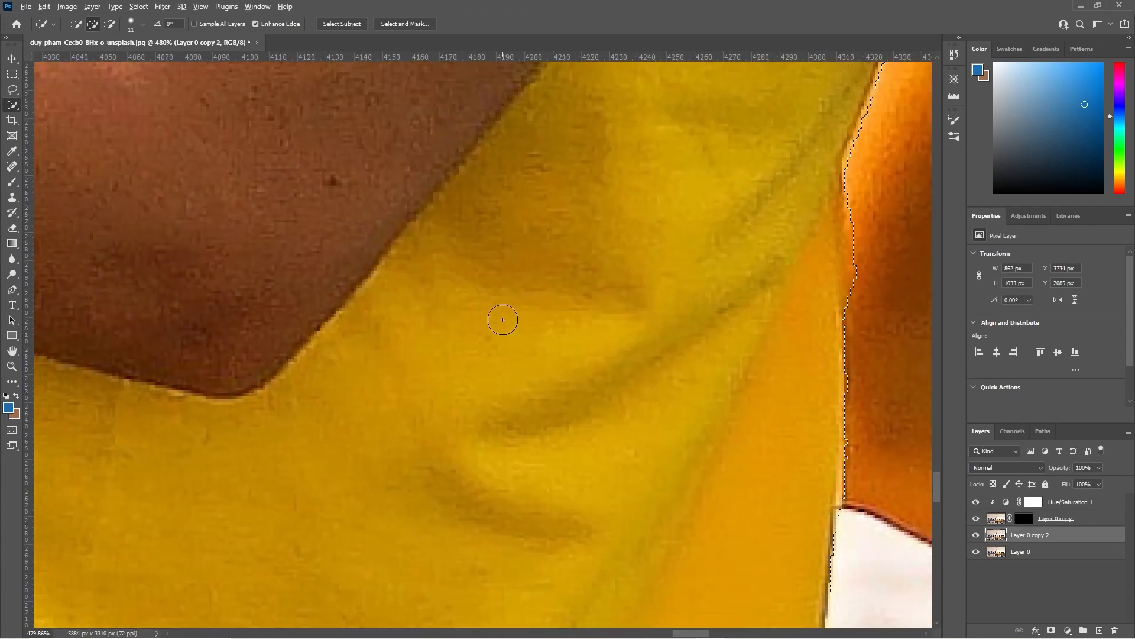
{"action": "scroll", "coordinate": [502, 319], "scroll_direction": "down", "scroll_amount": 5}
{"action": "left_click_drag", "start_coordinate": [414, 237], "coordinate": [449, 398]}
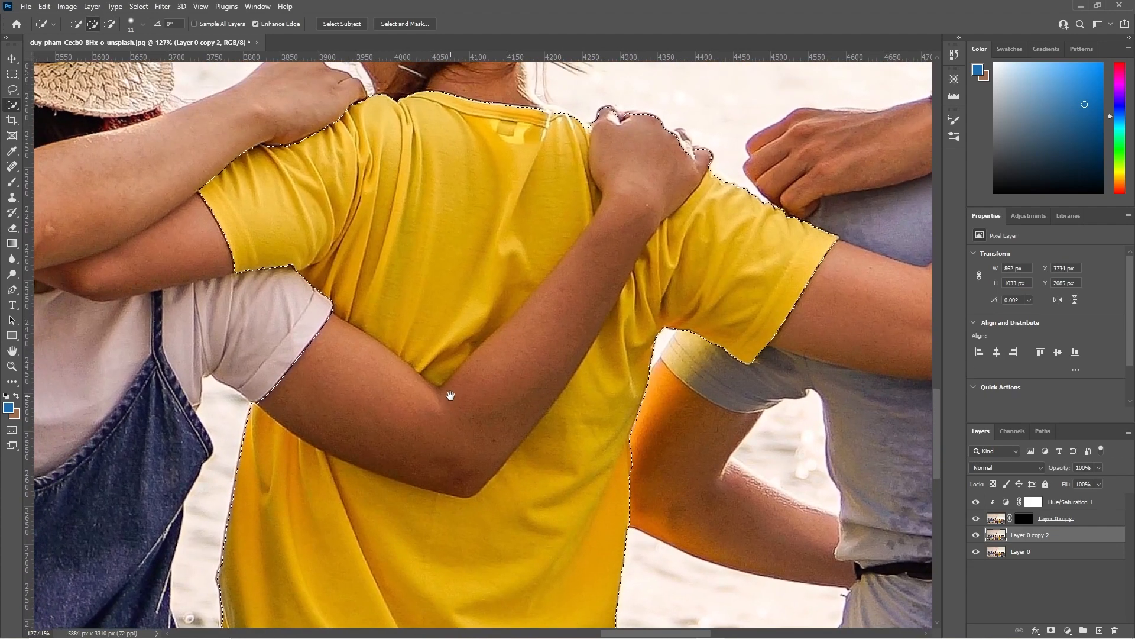
Subtract the forearm crossing the T-shirt from the selection, then return to adding mode.
{"action": "left_click", "coordinate": [109, 25]}
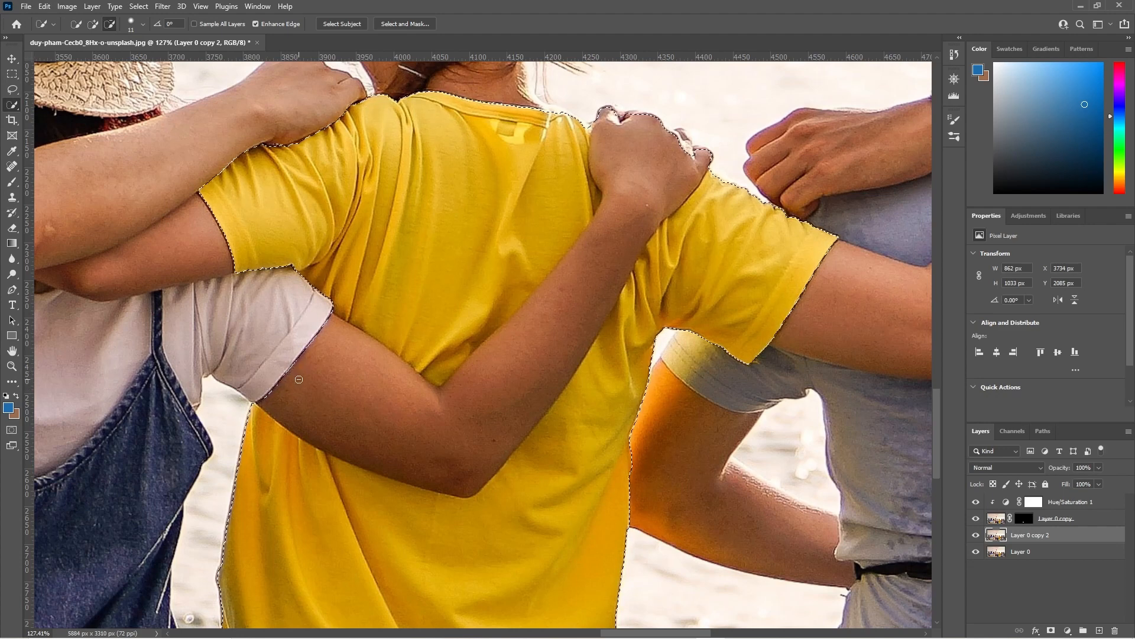
{"action": "mouse_move", "coordinate": [297, 379]}
{"action": "left_mouse_down"}
{"action": "mouse_move", "coordinate": [374, 417]}
{"action": "mouse_move", "coordinate": [439, 421]}
{"action": "mouse_move", "coordinate": [476, 403]}
{"action": "left_mouse_up"}
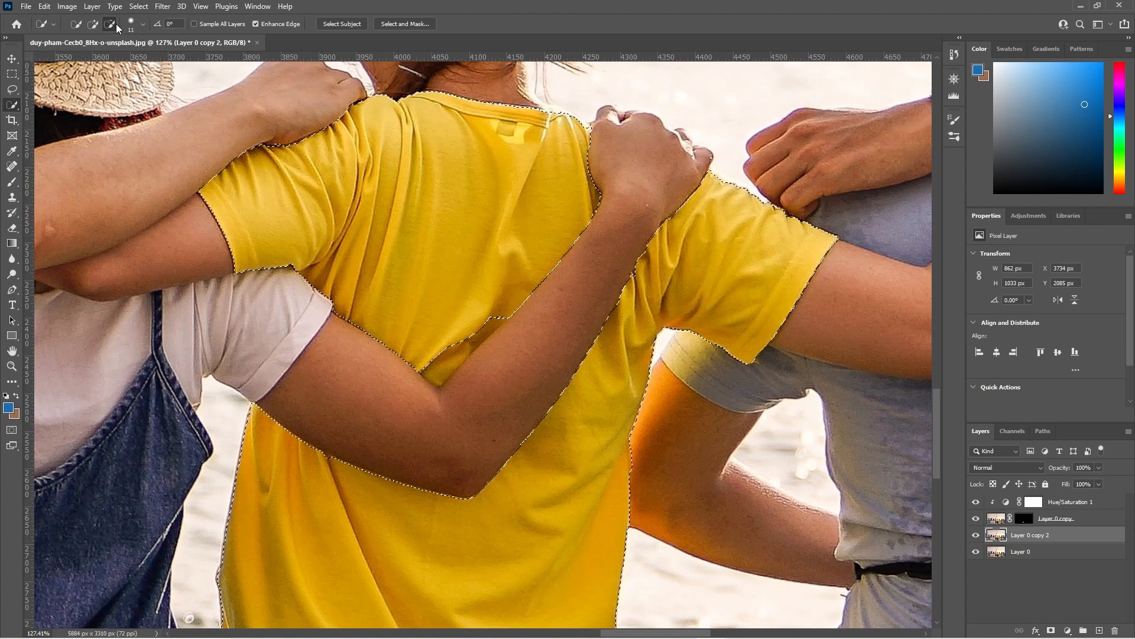
{"action": "left_click", "coordinate": [92, 24]}
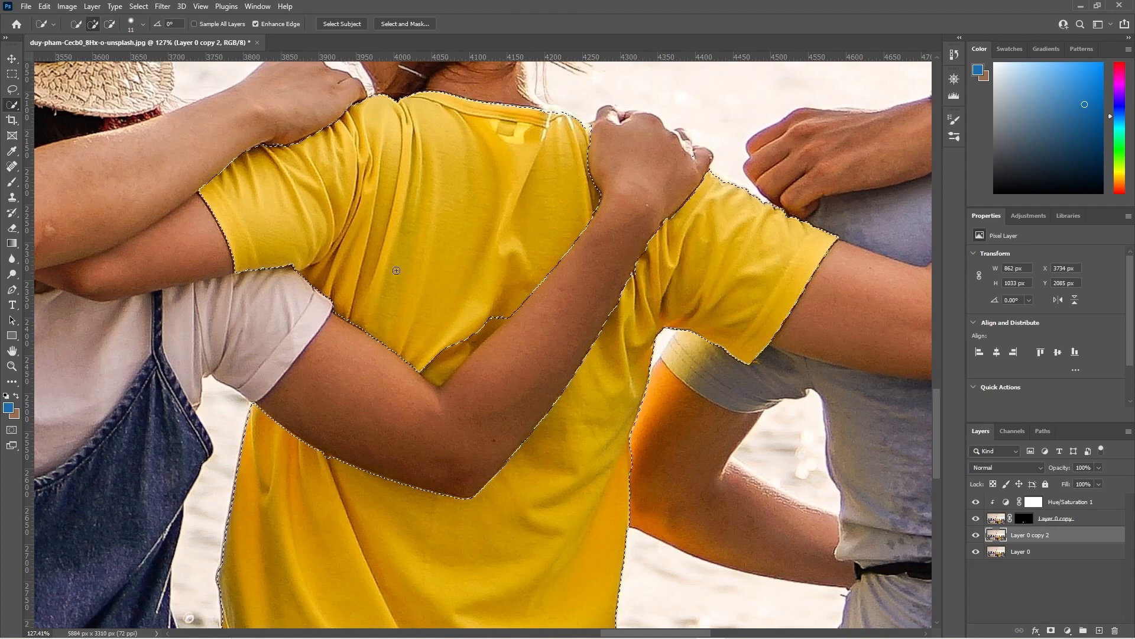
Add the small shirt gap beneath the elbow back to the T-shirt selection.
{"action": "scroll", "coordinate": [488, 332], "scroll_direction": "up", "scroll_amount": 5}
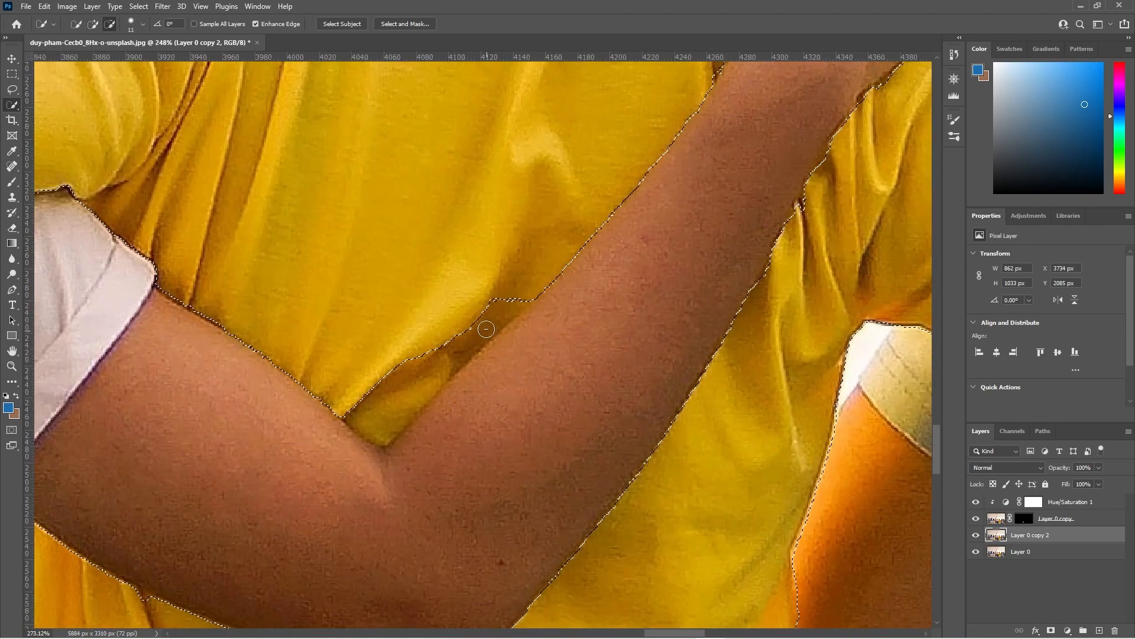
{"action": "mouse_move", "coordinate": [427, 358]}
{"action": "left_mouse_down"}
{"action": "mouse_move", "coordinate": [366, 415]}
{"action": "mouse_move", "coordinate": [419, 402]}
{"action": "mouse_move", "coordinate": [449, 369]}
{"action": "left_mouse_up"}
{"action": "scroll", "coordinate": [448, 373], "scroll_direction": "down", "scroll_amount": 4}
{"action": "scroll", "coordinate": [447, 374], "scroll_direction": "down", "scroll_amount": 2}
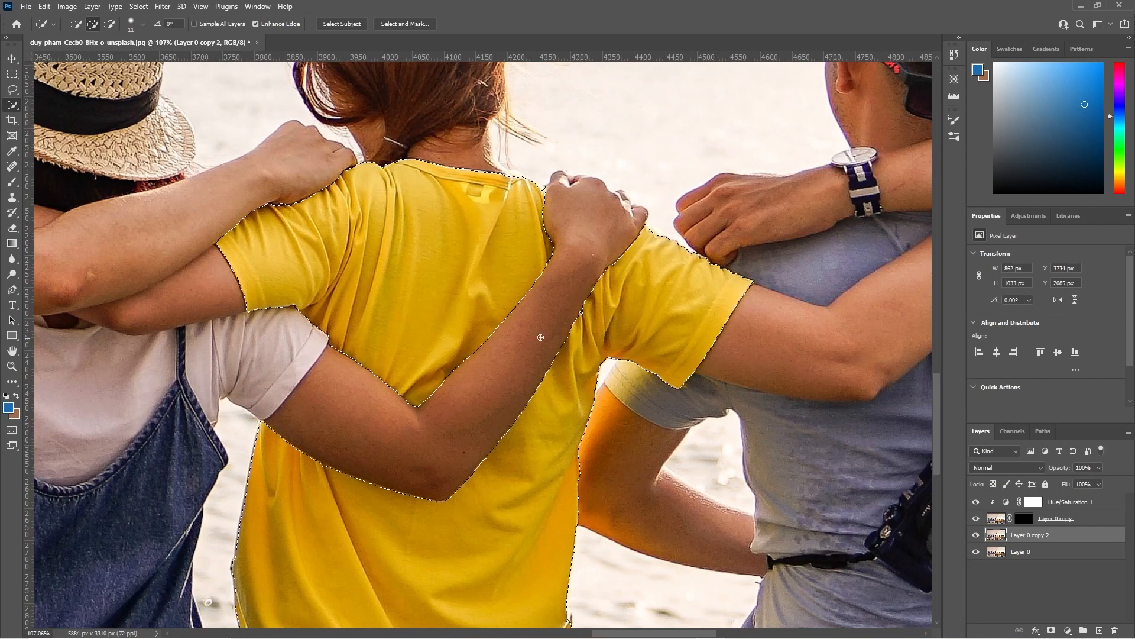
{"action": "scroll", "coordinate": [506, 343], "scroll_direction": "down", "scroll_amount": 3}
{"action": "scroll", "coordinate": [507, 344], "scroll_direction": "down", "scroll_amount": 2}
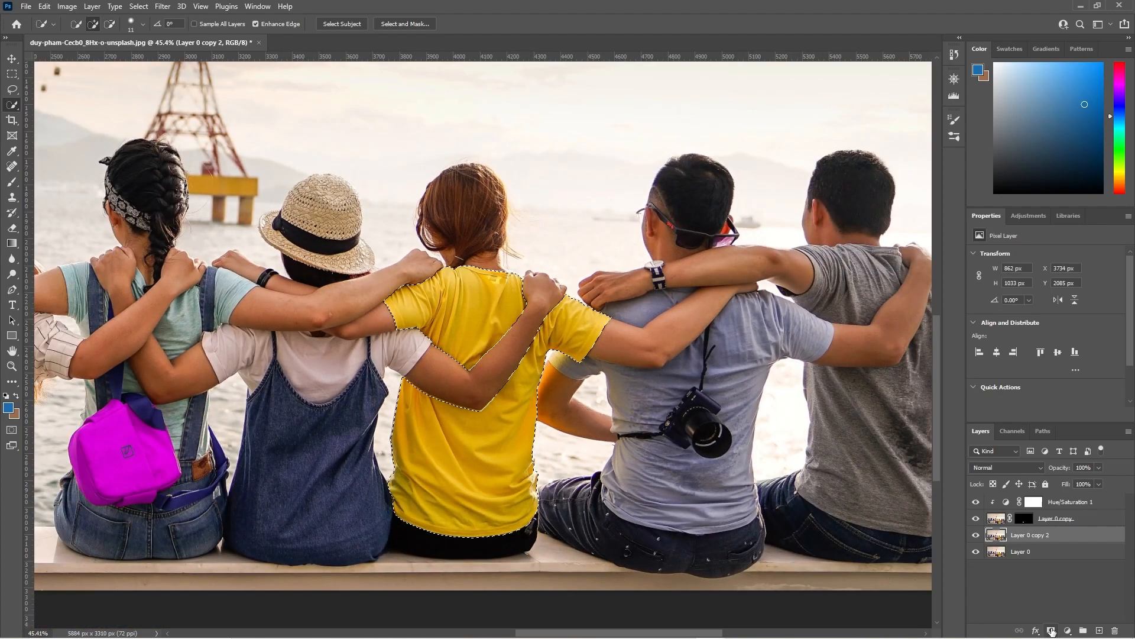
Mask Layer 0 copy 2 with the T-shirt selection and add a Hue/Saturation adjustment layer above it.
{"action": "left_click", "coordinate": [1051, 631]}
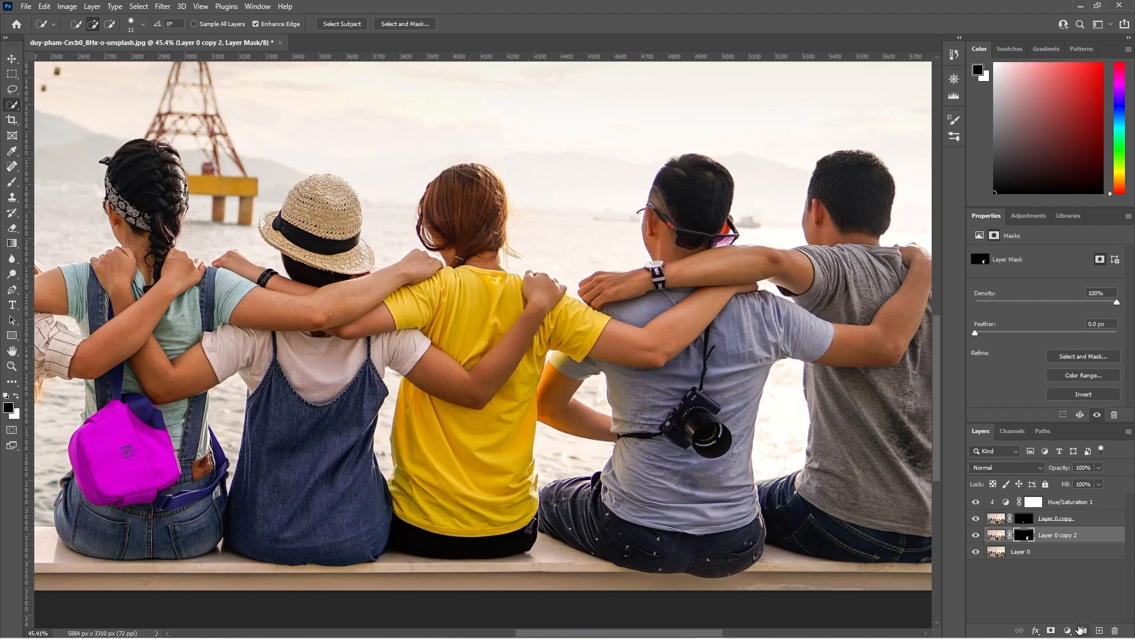
{"action": "left_click", "coordinate": [1068, 630]}
{"action": "left_click", "coordinate": [1063, 514]}
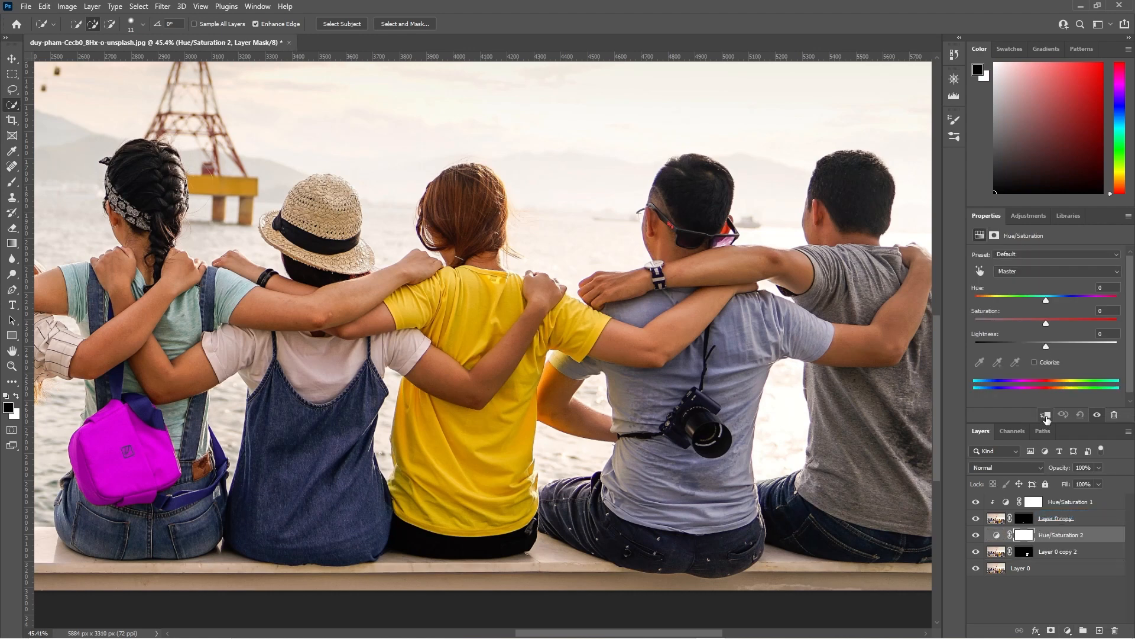
Clip the Hue/Saturation 2 adjustment to Layer 0 copy 2 and set its Hue to +145.
{"action": "left_click", "coordinate": [1045, 415]}
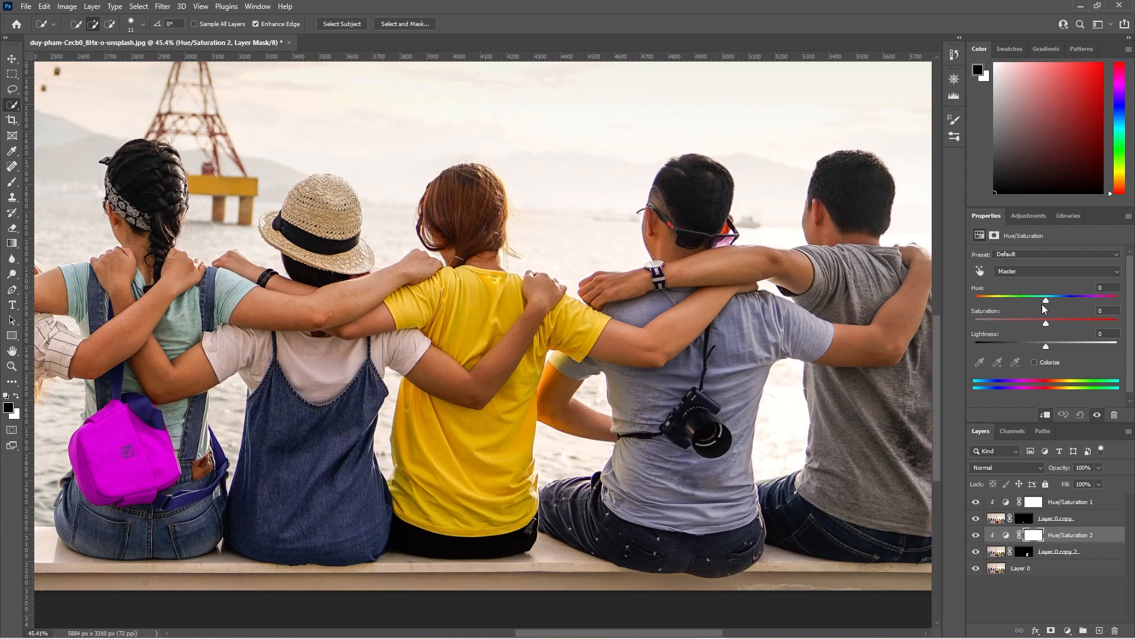
{"action": "left_click_drag", "start_coordinate": [1047, 303], "coordinate": [1108, 307]}
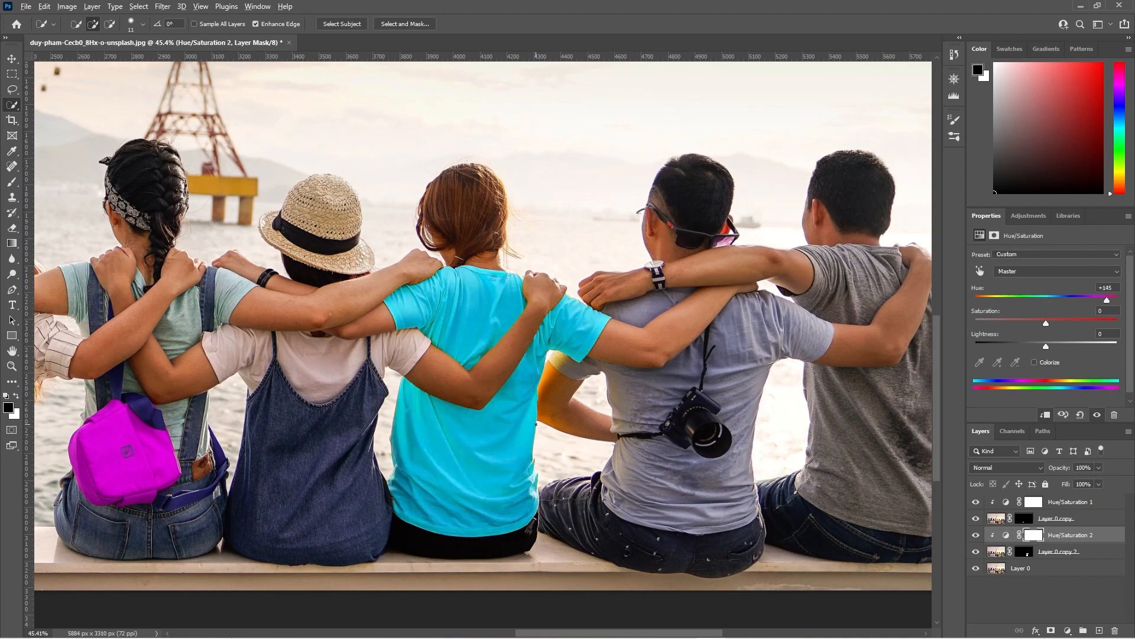
{"action": "key", "text": "ctrl+0"}
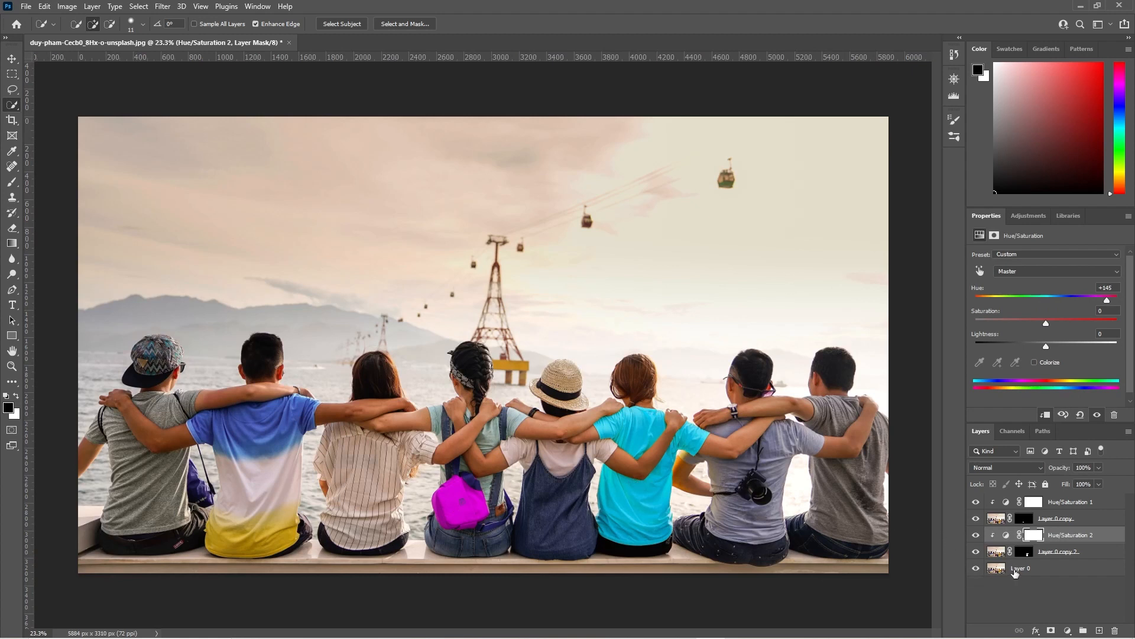
Toggle Layer 0's visibility to compare the recoloured objects against the background.
{"action": "left_click", "coordinate": [1015, 571]}
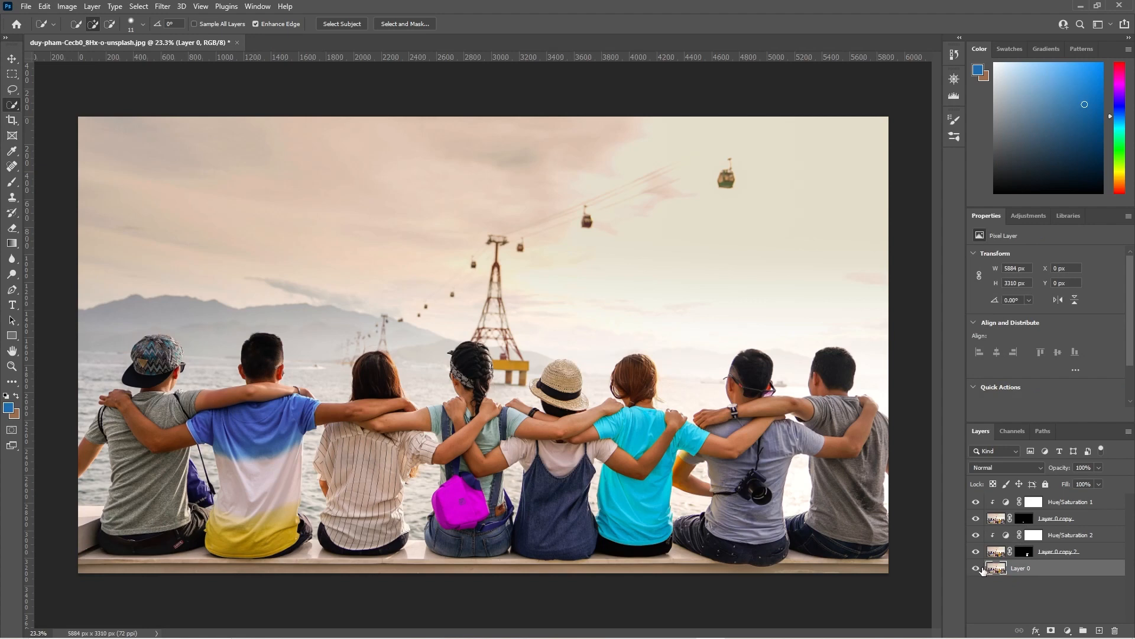
{"action": "left_click", "coordinate": [975, 568]}
{"action": "left_click", "coordinate": [975, 567]}
{"action": "left_click", "coordinate": [975, 568]}
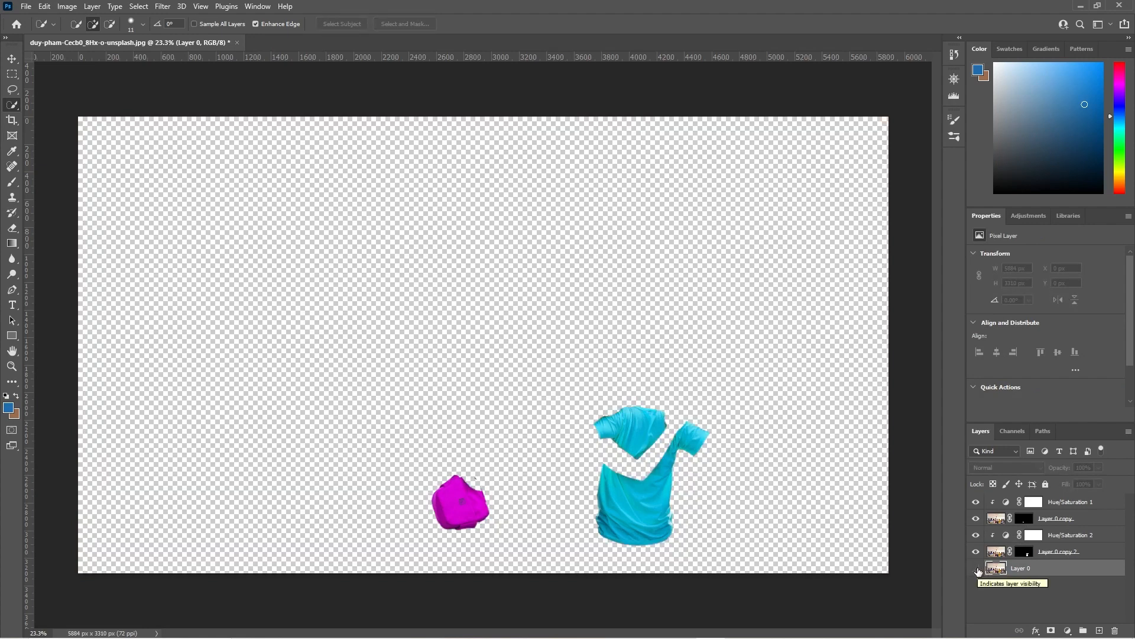
{"action": "left_click", "coordinate": [977, 569]}
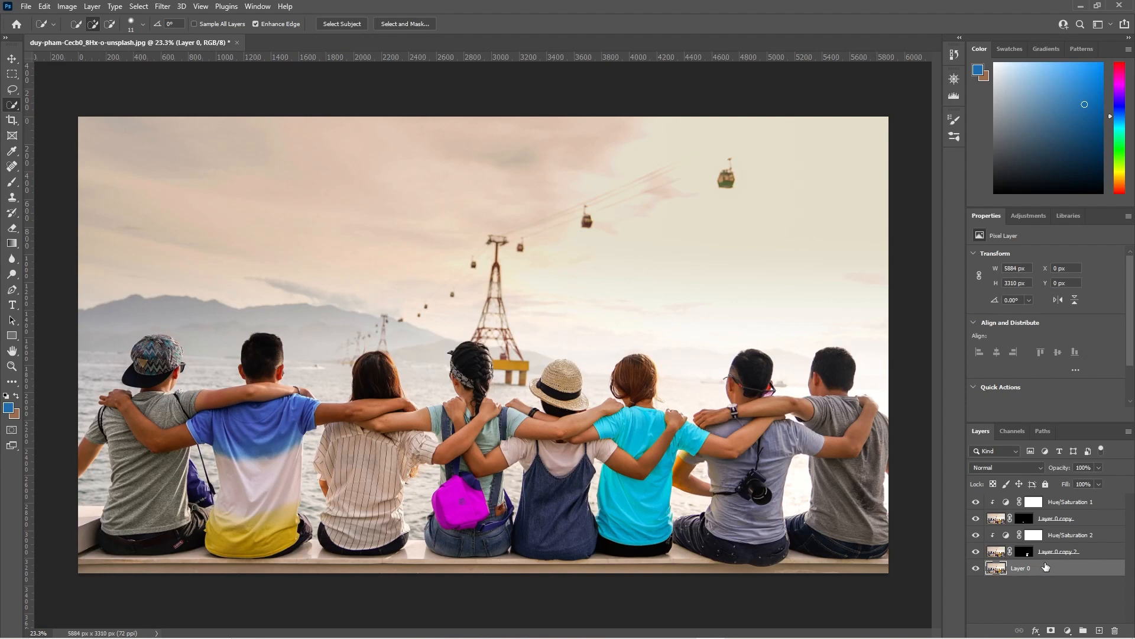
Duplicate Layer 0 and move Layer 0 copy 3 to the top of the layer stack.
{"action": "key", "text": "ctrl+j"}
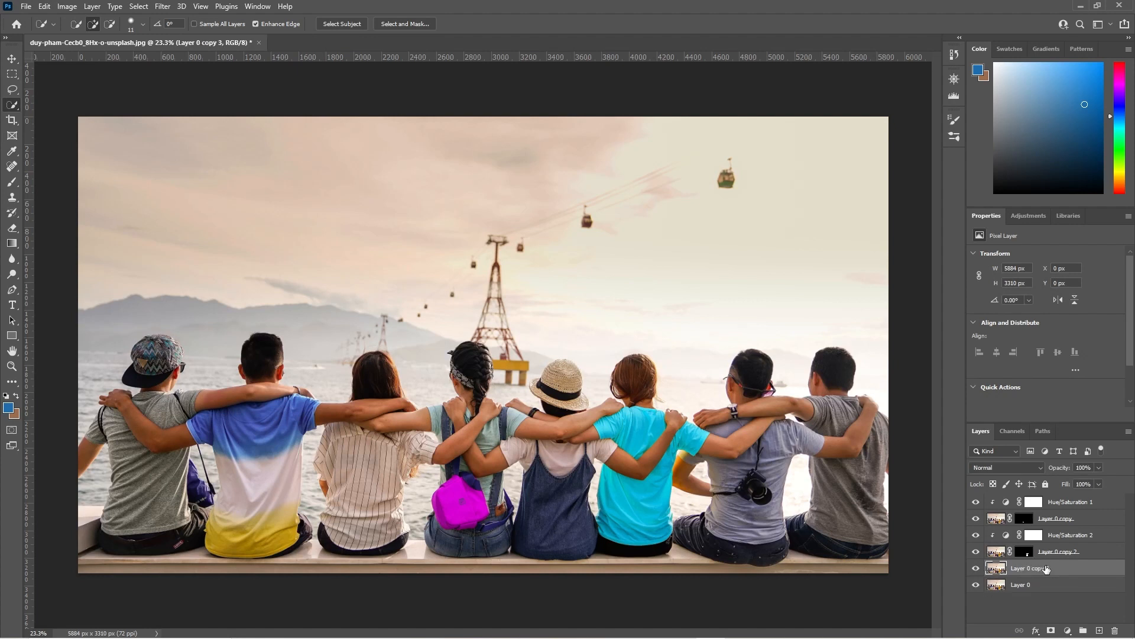
{"action": "left_click_drag", "start_coordinate": [1024, 569], "coordinate": [1037, 496]}
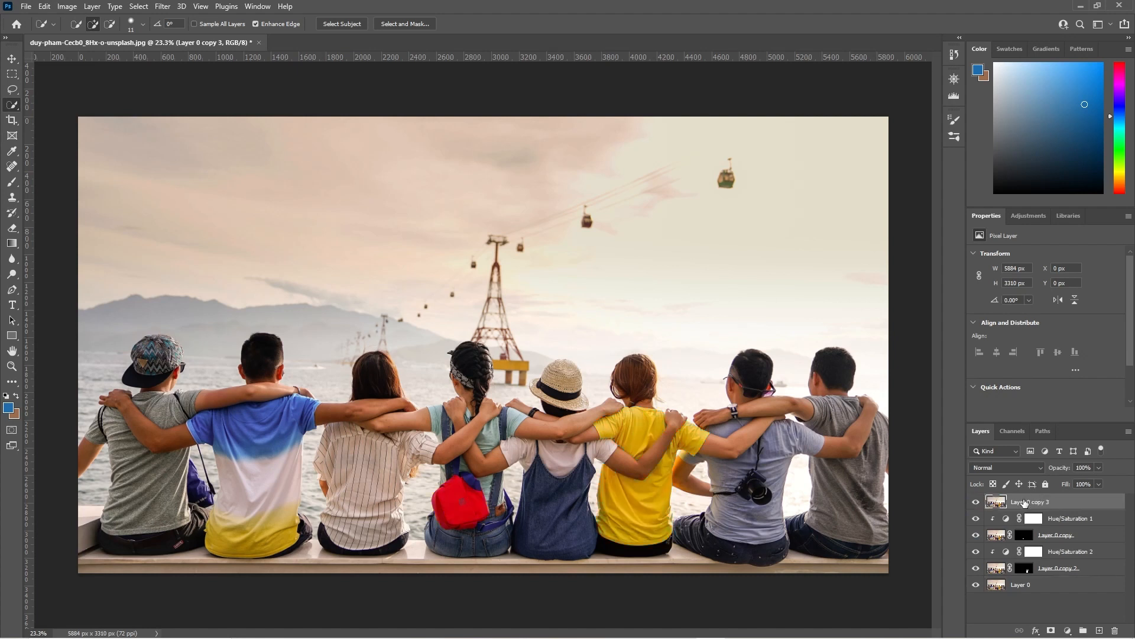
Toggle Layer 0 copy 3's visibility repeatedly to compare the original and recoloured photo.
{"action": "left_click", "coordinate": [976, 502]}
{"action": "left_click", "coordinate": [976, 502]}
{"action": "left_click", "coordinate": [976, 502]}
{"action": "left_click", "coordinate": [976, 503]}
{"action": "left_click", "coordinate": [976, 503]}
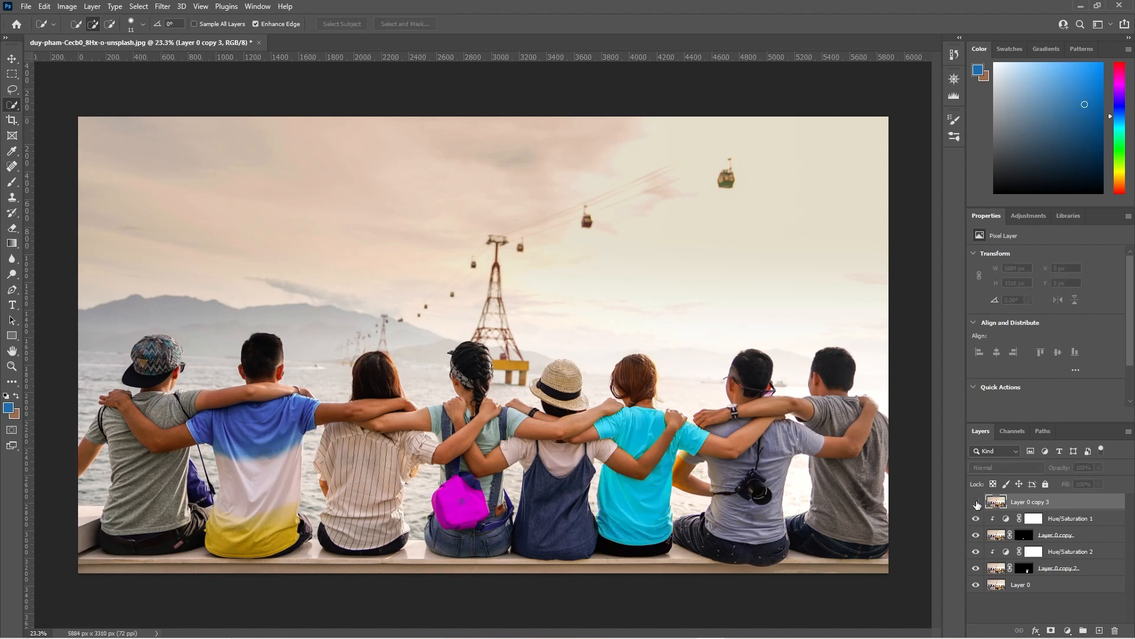
{"action": "left_click", "coordinate": [976, 504]}
{"action": "left_click", "coordinate": [978, 503]}
{"action": "left_click", "coordinate": [976, 503]}
{"action": "left_click", "coordinate": [977, 502]}
{"action": "left_click", "coordinate": [977, 503]}
{"action": "left_click", "coordinate": [977, 503]}
{"action": "left_click", "coordinate": [977, 503]}
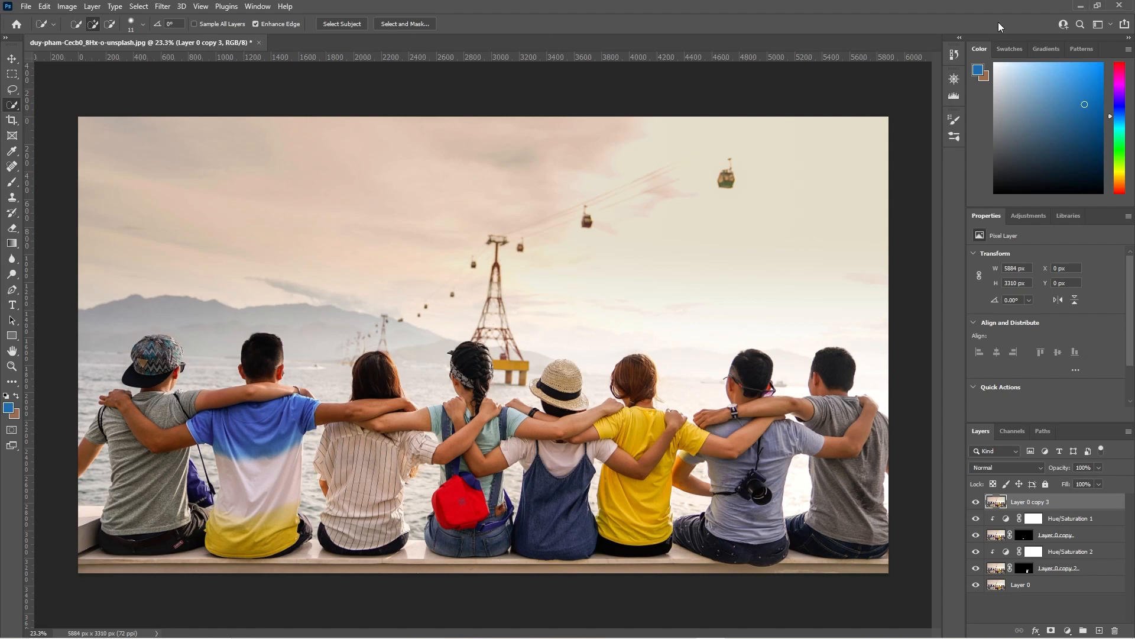
Minimize Photoshop and close the File Explorer window.
{"action": "left_click", "coordinate": [1080, 6]}
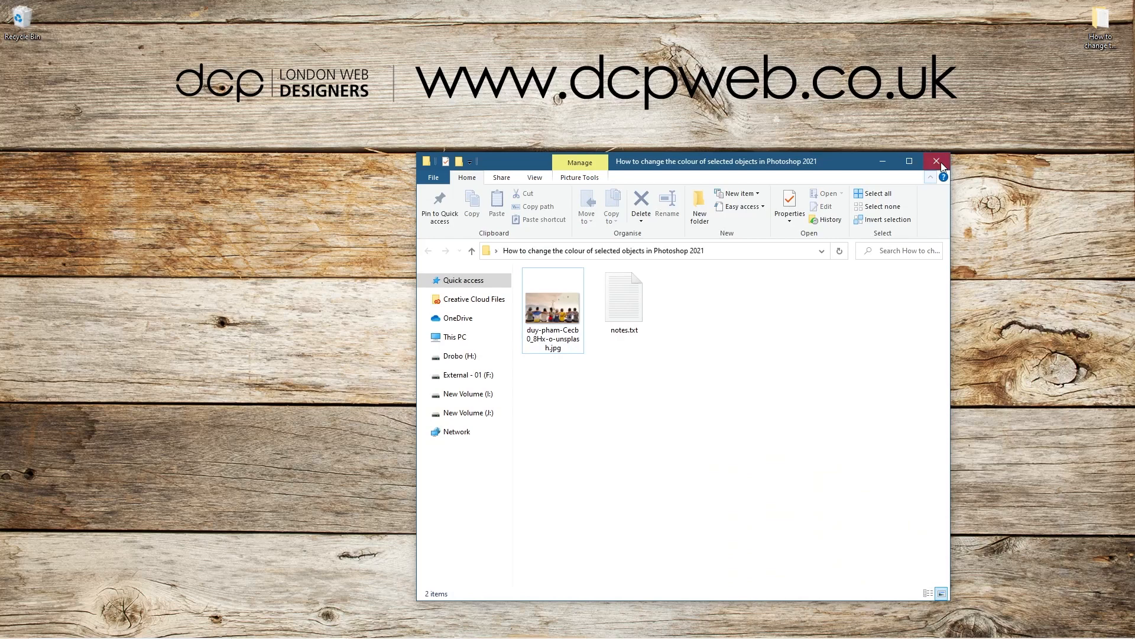
{"action": "left_click", "coordinate": [936, 162]}
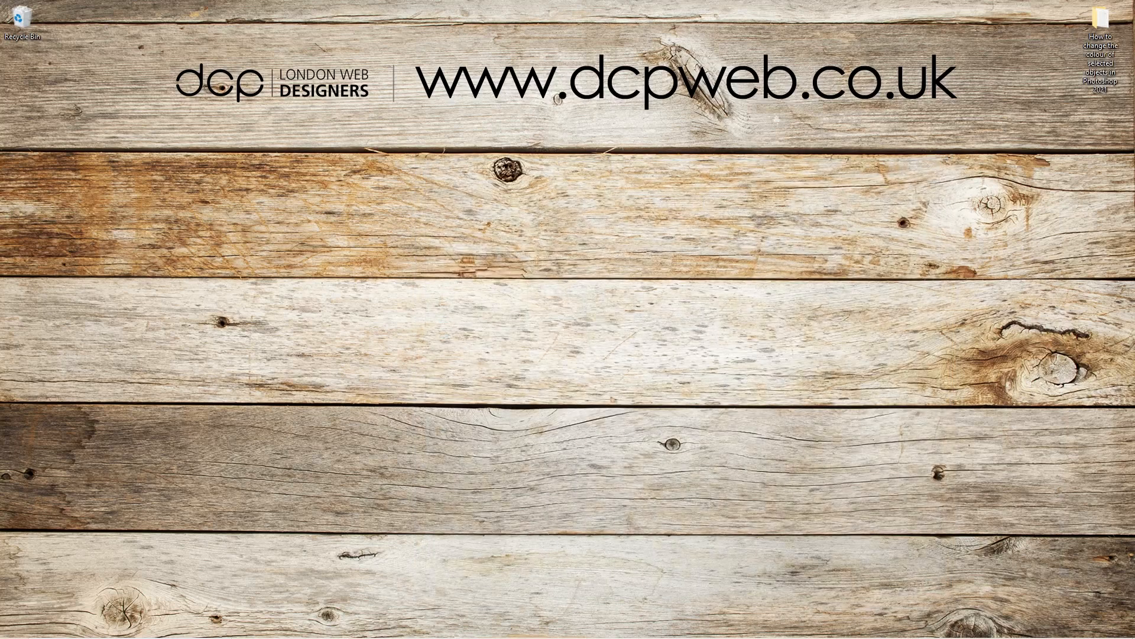